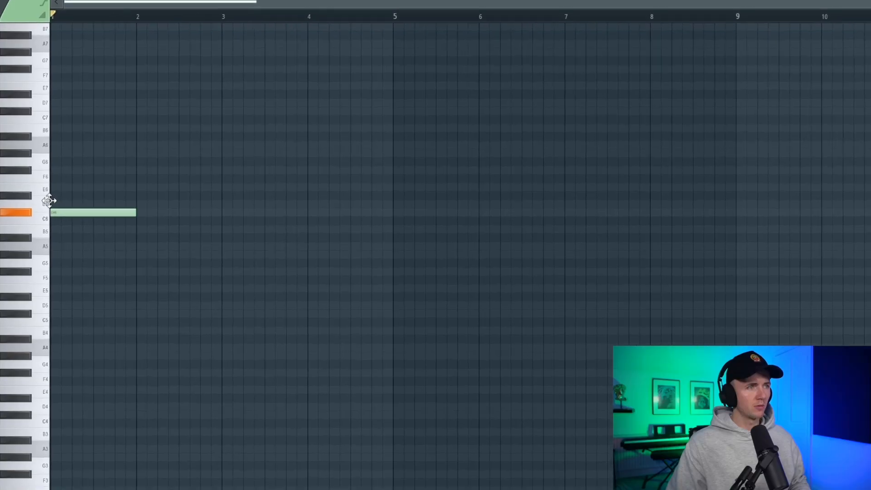
Build a D6, F#6, A6 chord across bar 1 without the G#6, and place B5 and E6 in bar 2.
{"action": "left_click", "coordinate": [51, 171]}
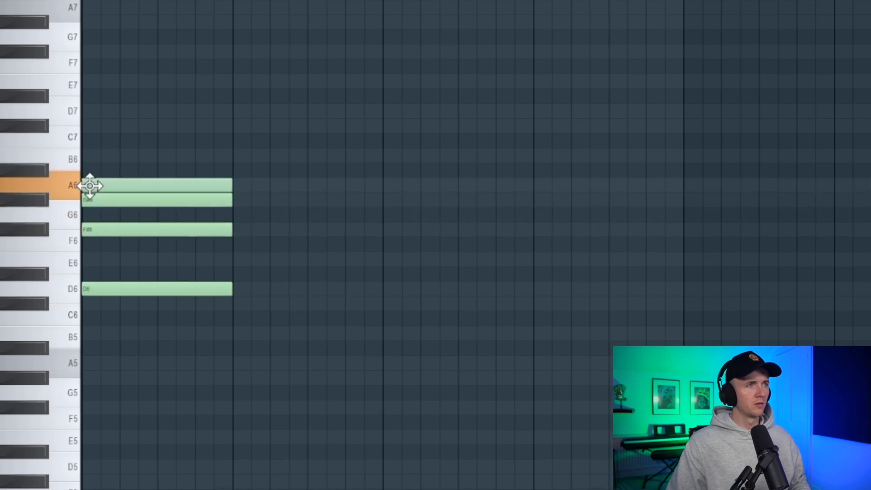
{"action": "right_click", "coordinate": [90, 199]}
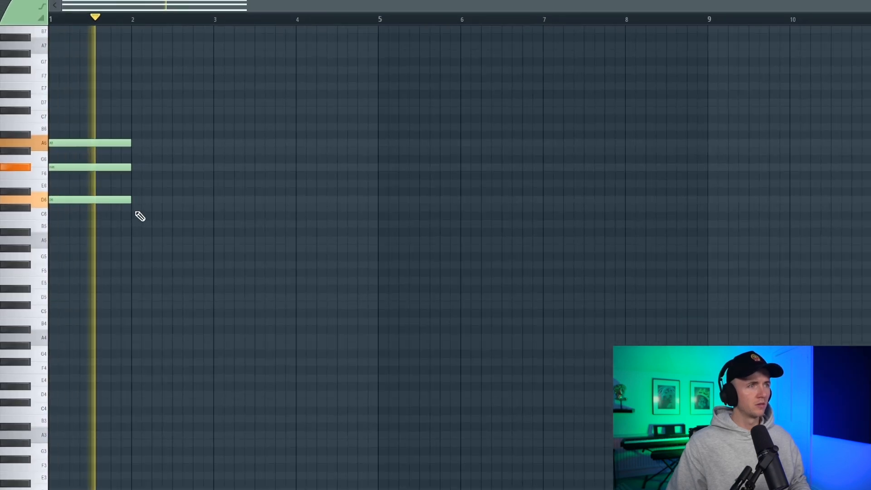
{"action": "left_click", "coordinate": [132, 225]}
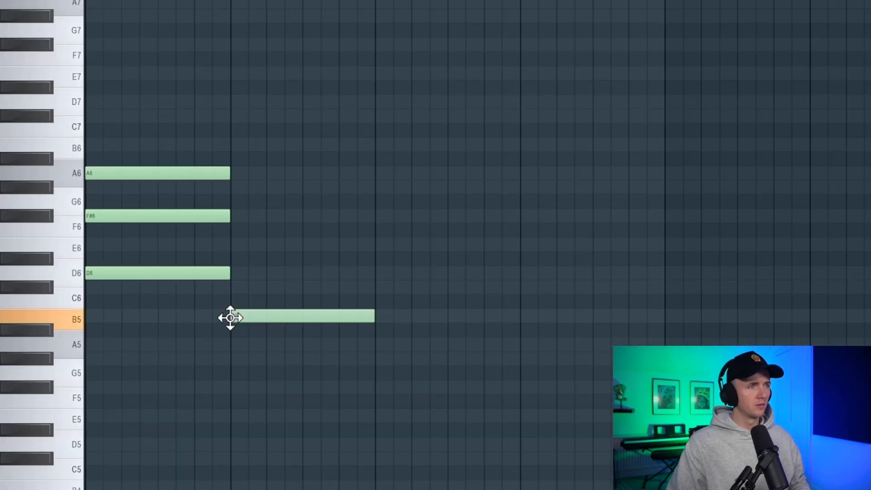
{"action": "left_click", "coordinate": [233, 249]}
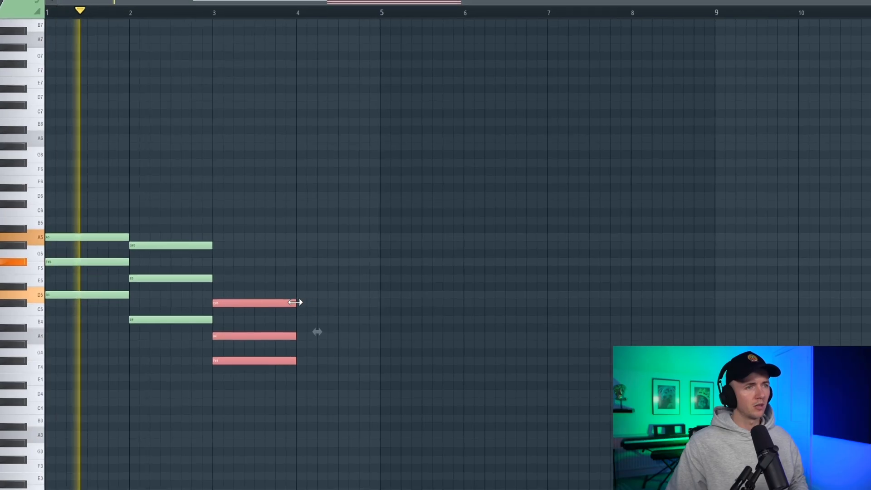
Lengthen the third chord to two bars, ending at bar 5, and raise its lowest note F#4 by an octave.
{"action": "left_click_drag", "start_coordinate": [296, 303], "coordinate": [383, 297]}
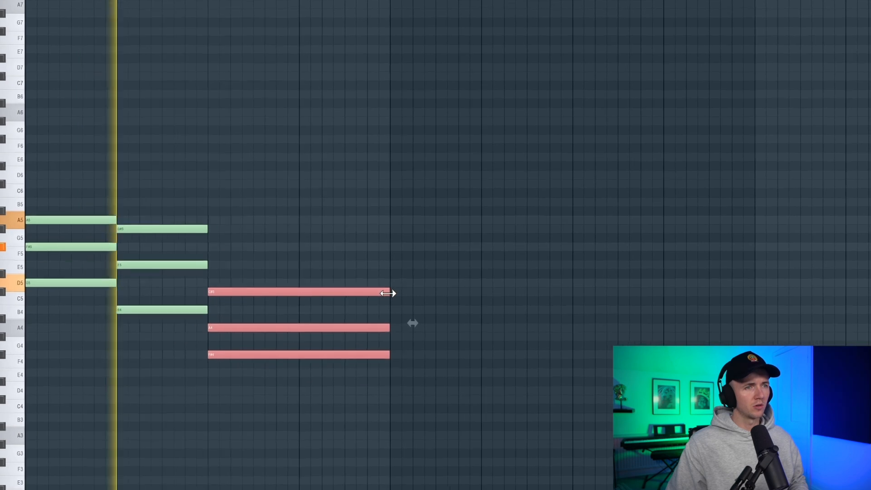
{"action": "key", "text": "ctrl+a"}
{"action": "key", "text": "ctrl+d"}
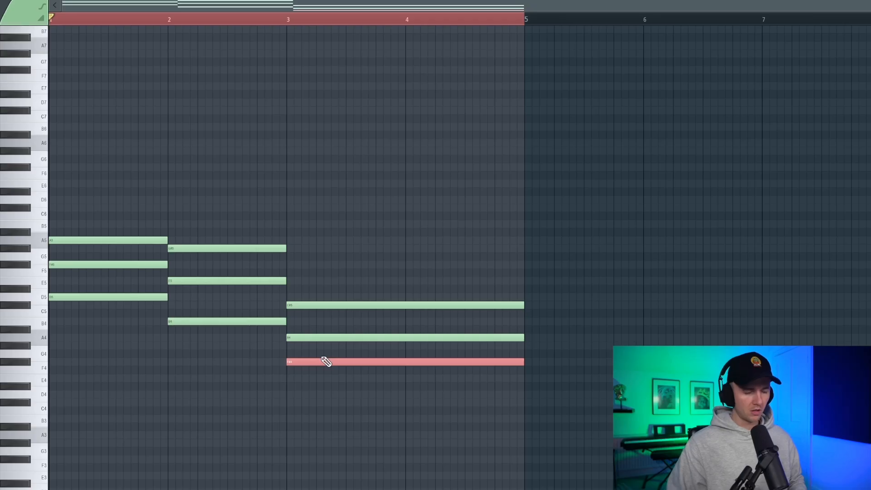
{"action": "key", "text": "ctrl+Up"}
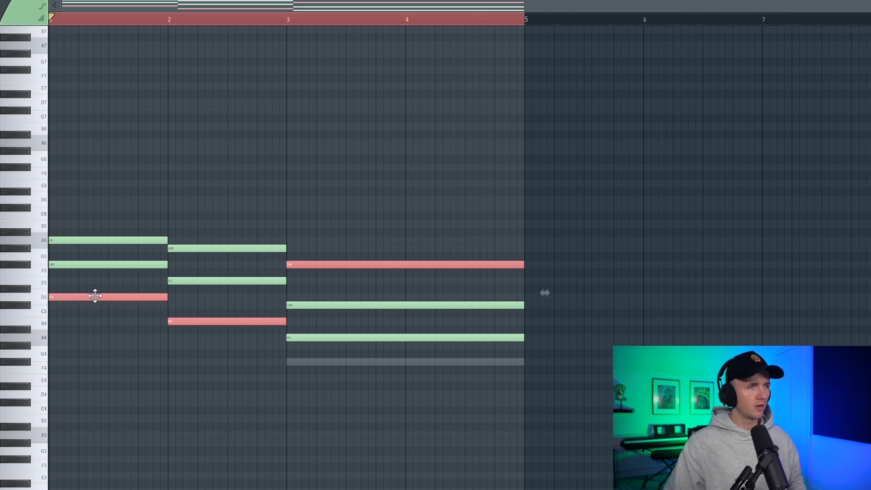
Add a top note to each of the three chords: C#6 in bar 1, B5 in bar 2 and G#5 from bar 3.
{"action": "left_click", "coordinate": [39, 210]}
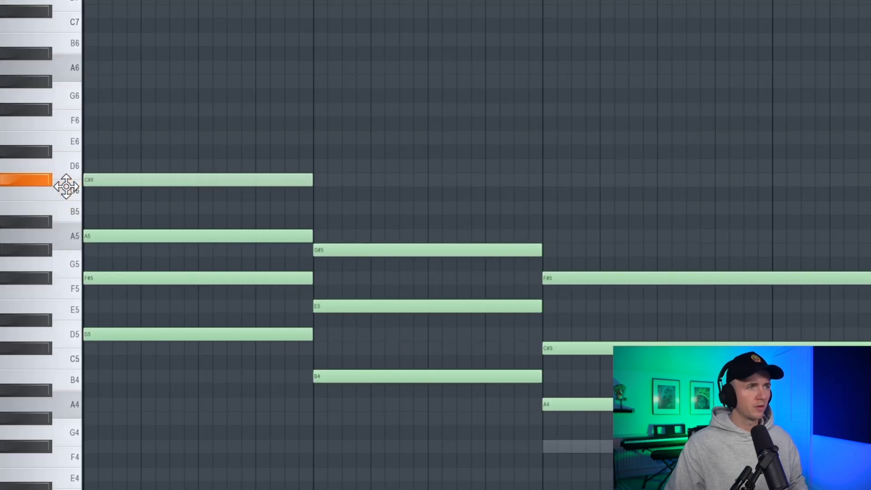
{"action": "key", "text": "space"}
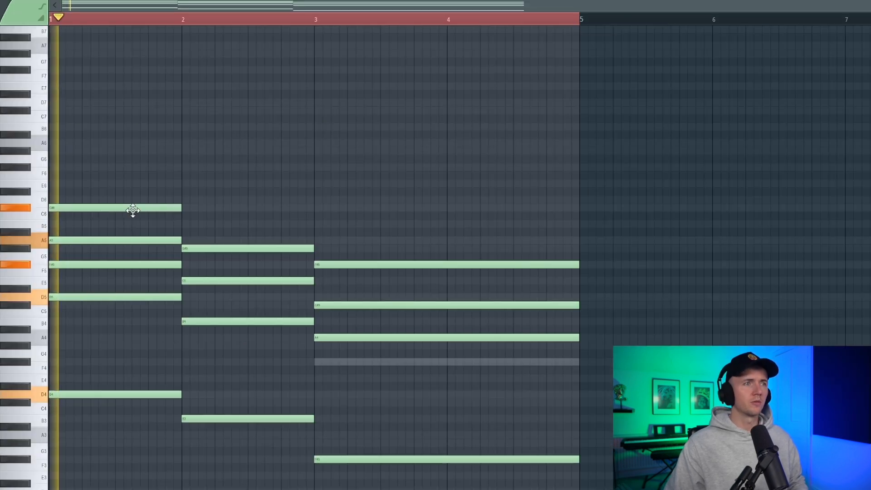
{"action": "left_click", "coordinate": [317, 210]}
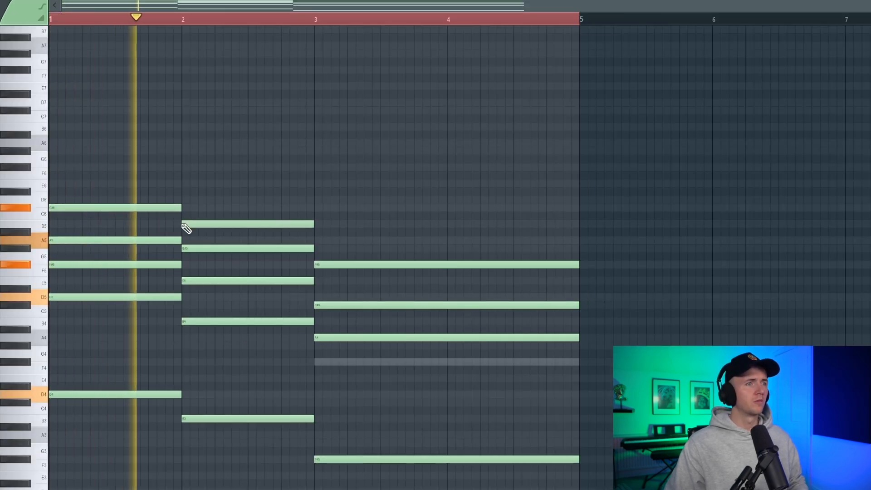
{"action": "left_click", "coordinate": [320, 249]}
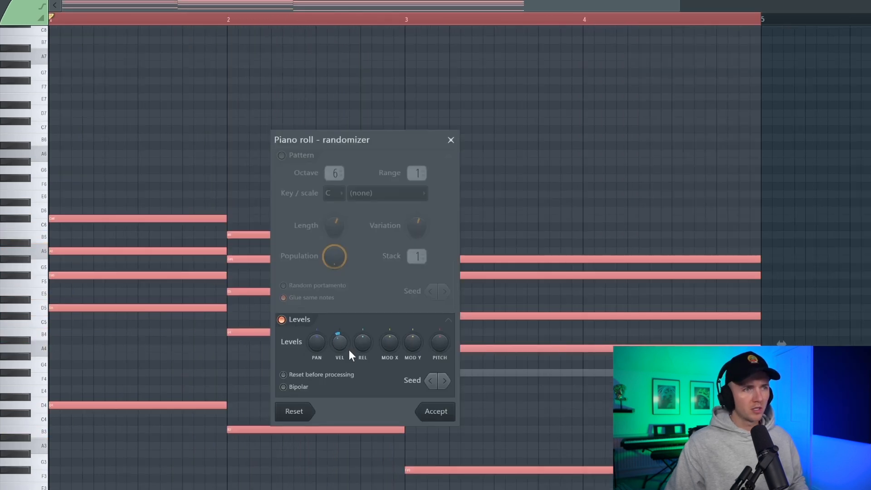
Randomize the velocity of all chord notes and strum them with both start and end offsets and Preserve end on.
{"action": "left_click", "coordinate": [445, 411]}
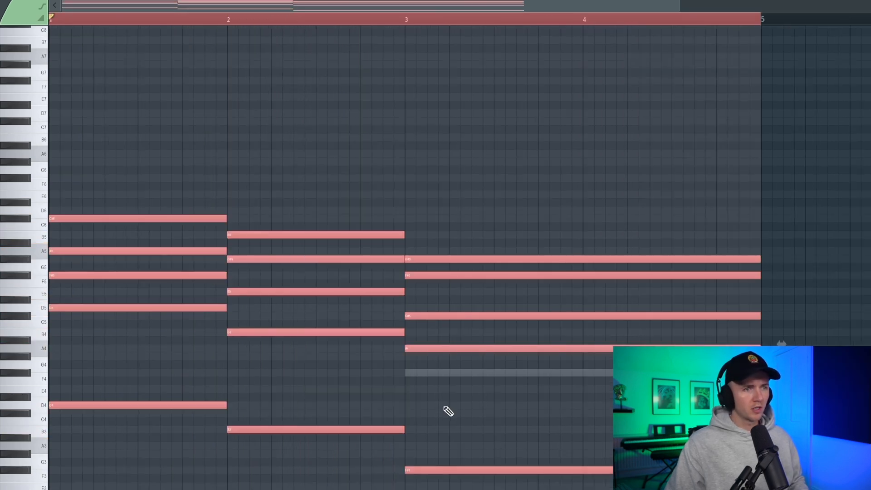
{"action": "key", "text": "alt+s"}
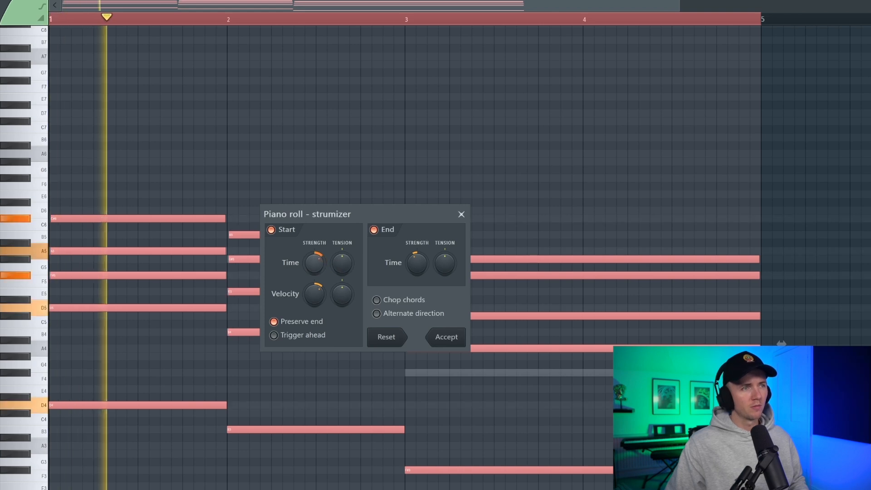
{"action": "left_click", "coordinate": [450, 337]}
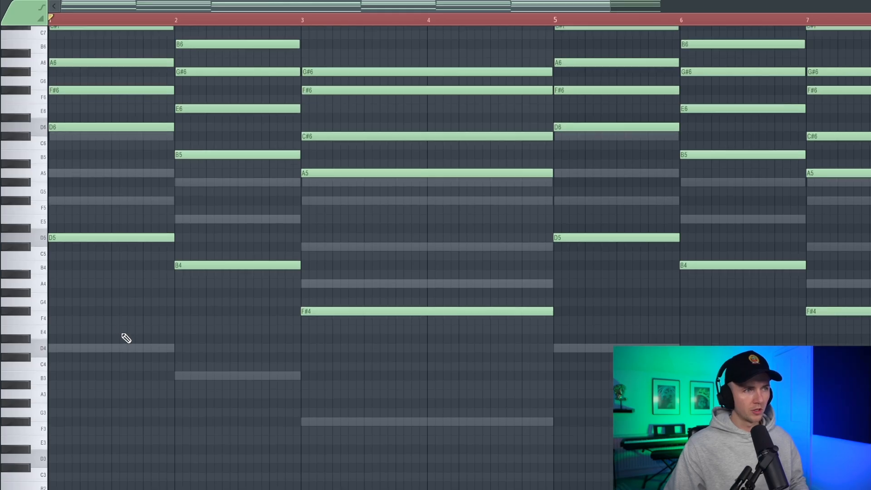
Choose the Ibiza A pattern for the Electric Sunburst Deluxe guitar and place another effect above the two EchoBoy units in its Effect Rack.
{"action": "scroll", "coordinate": [124, 334], "scroll_direction": "down", "scroll_amount": 1}
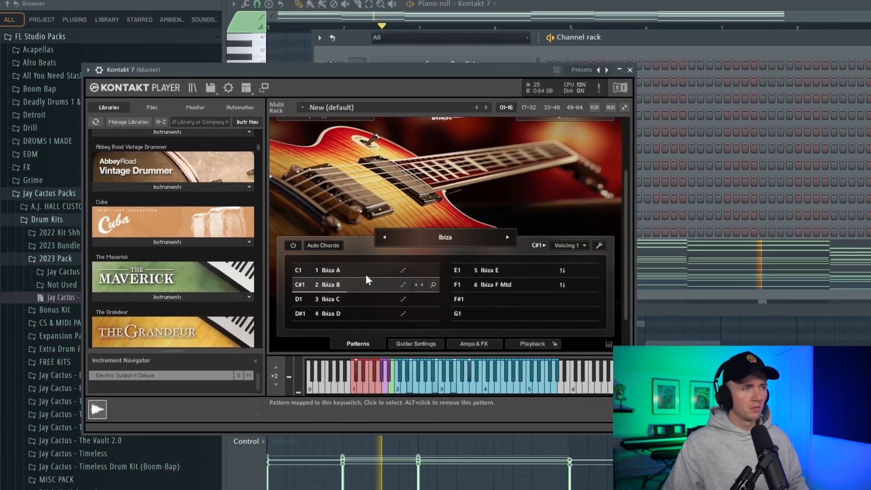
{"action": "left_click", "coordinate": [366, 274]}
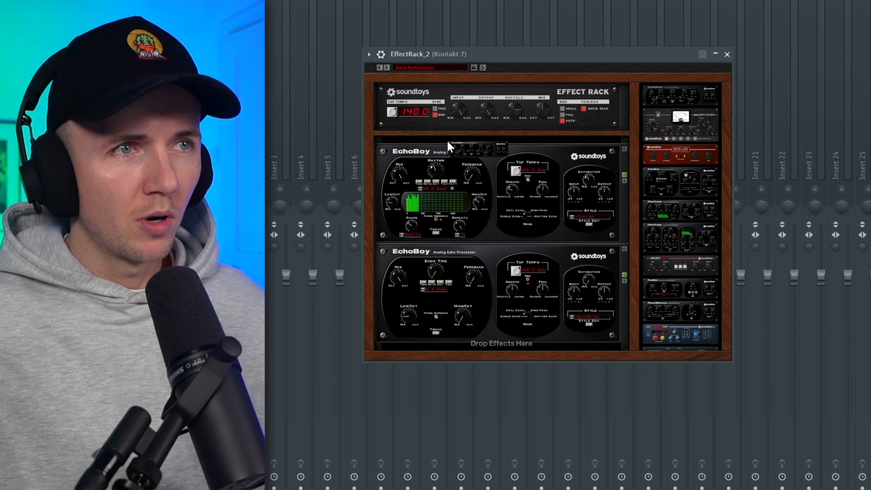
{"action": "left_click_drag", "start_coordinate": [306, 160], "coordinate": [296, 160]}
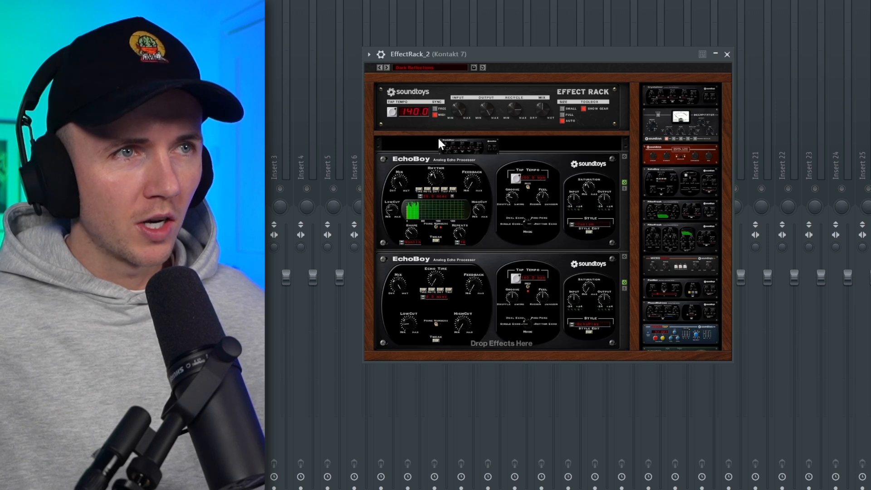
{"action": "left_click_drag", "start_coordinate": [439, 139], "coordinate": [439, 142]}
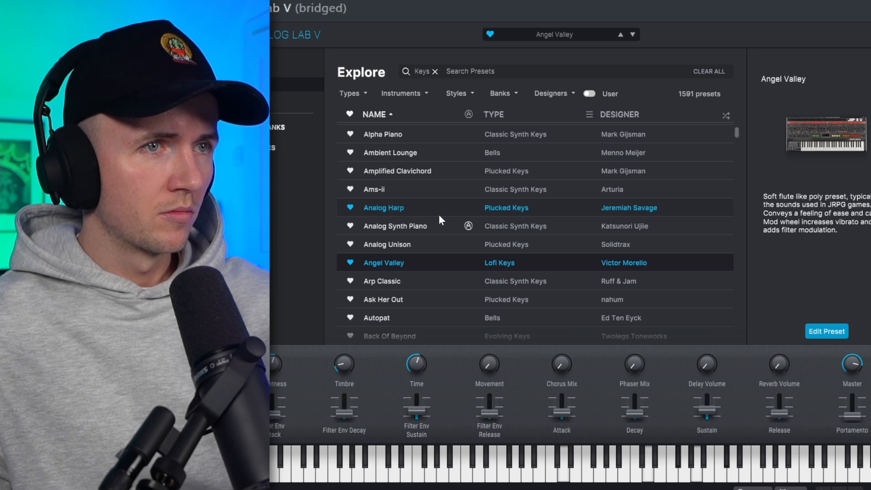
Load the Arp Classic keys preset in Analog Lab V.
{"action": "key", "text": "Down"}
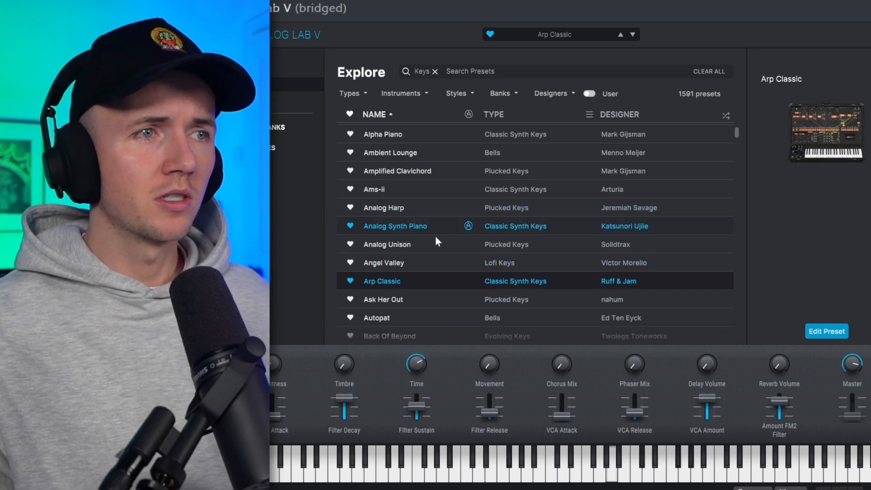
{"action": "left_click", "coordinate": [825, 161]}
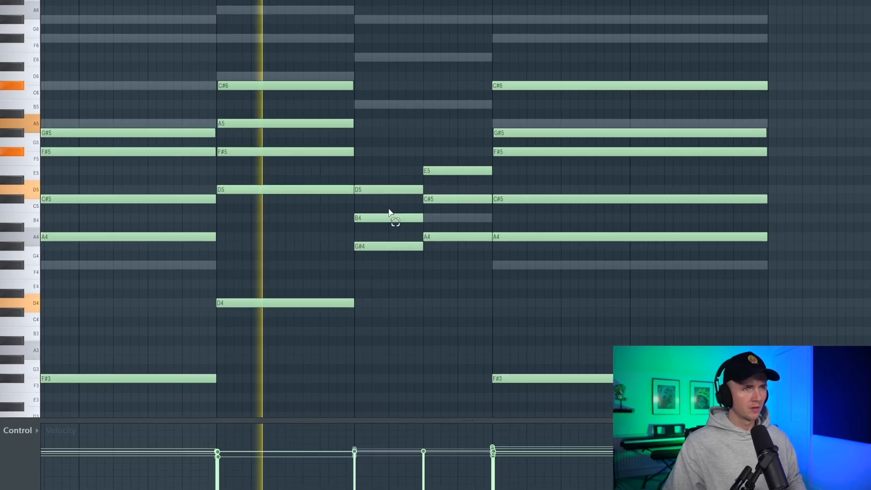
Raise the B4 and C#5 notes of the two half-bar chords by one octave each.
{"action": "left_click", "coordinate": [386, 222]}
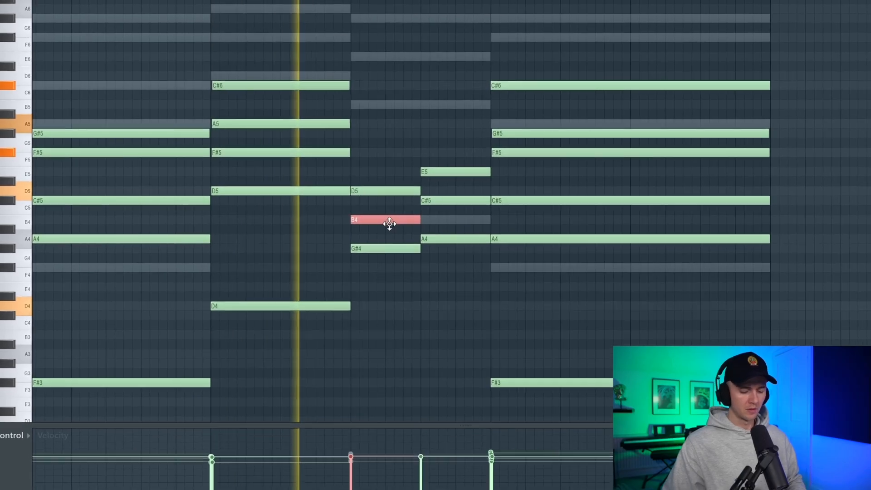
{"action": "key", "text": "ctrl+Up"}
{"action": "left_click", "coordinate": [420, 203]}
{"action": "key", "text": "ctrl+Up"}
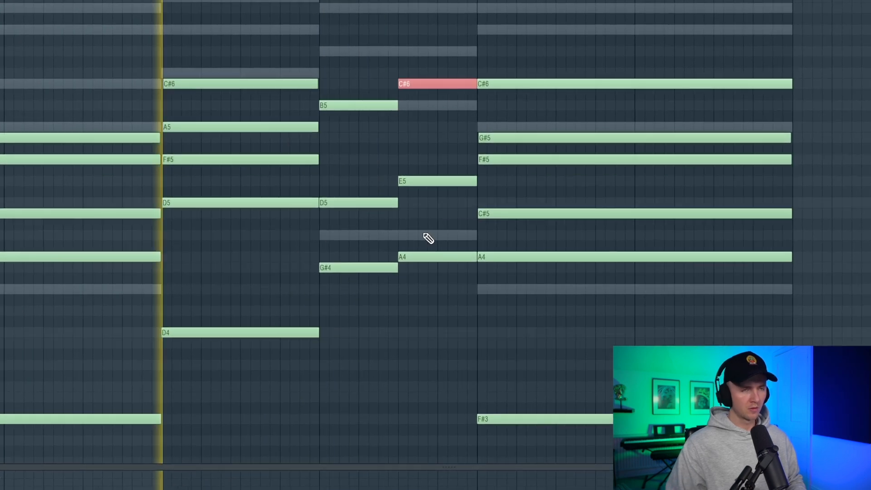
Delete the A4, E5, C#6 half-bar chord and extend the preceding G#4, D5, B5 chord to the full bar with an added F#5.
{"action": "left_click", "coordinate": [418, 239], "text": "ctrl"}
{"action": "scroll", "coordinate": [348, 148], "scroll_direction": "down", "scroll_amount": 3}
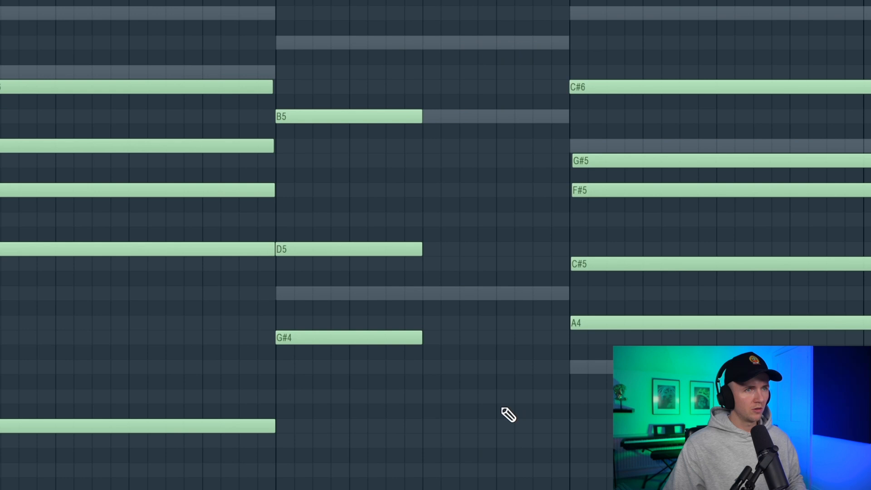
{"action": "left_click_drag", "start_coordinate": [459, 419], "coordinate": [400, 84]}
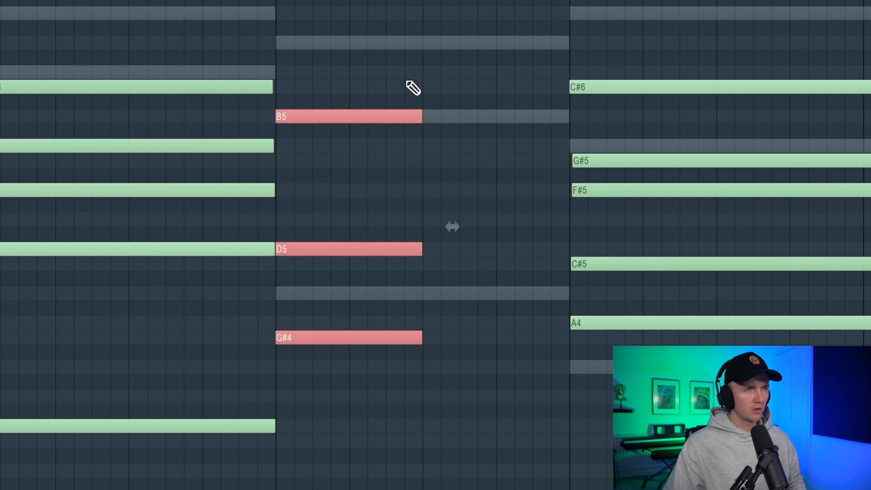
{"action": "left_click", "coordinate": [278, 190]}
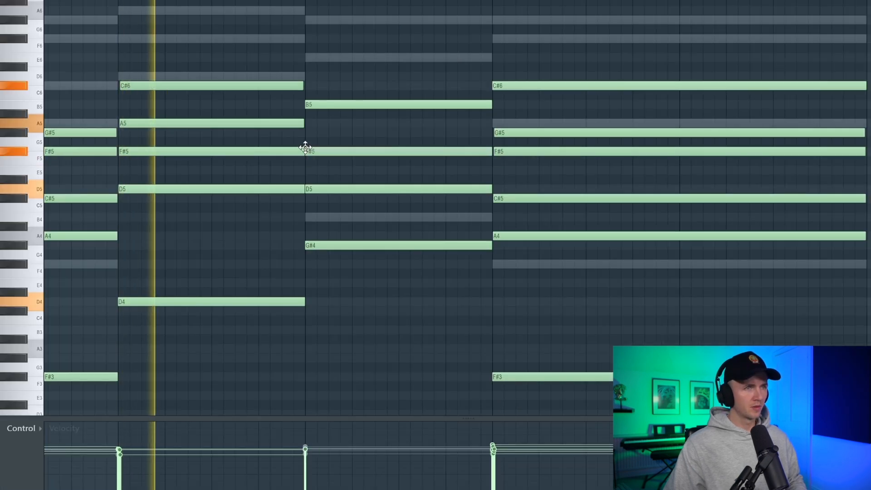
{"action": "scroll", "coordinate": [372, 142], "scroll_direction": "down", "scroll_amount": 3}
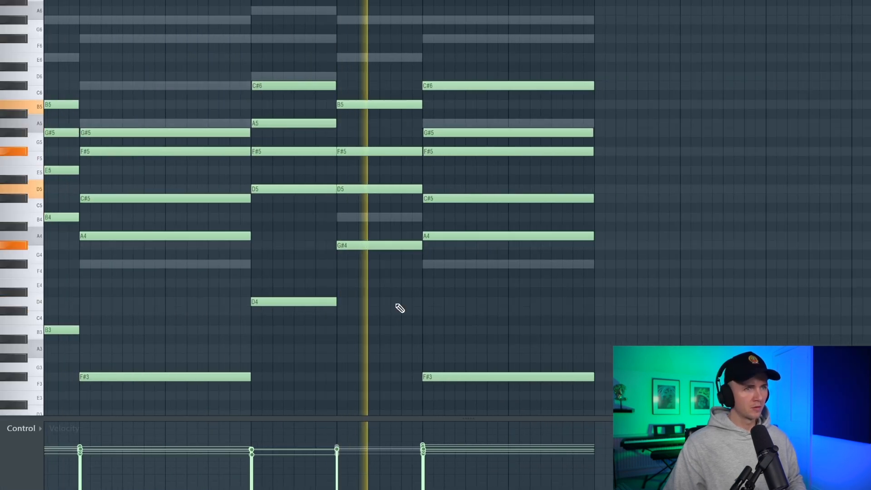
{"action": "scroll", "coordinate": [430, 310], "scroll_direction": "down", "scroll_amount": 2}
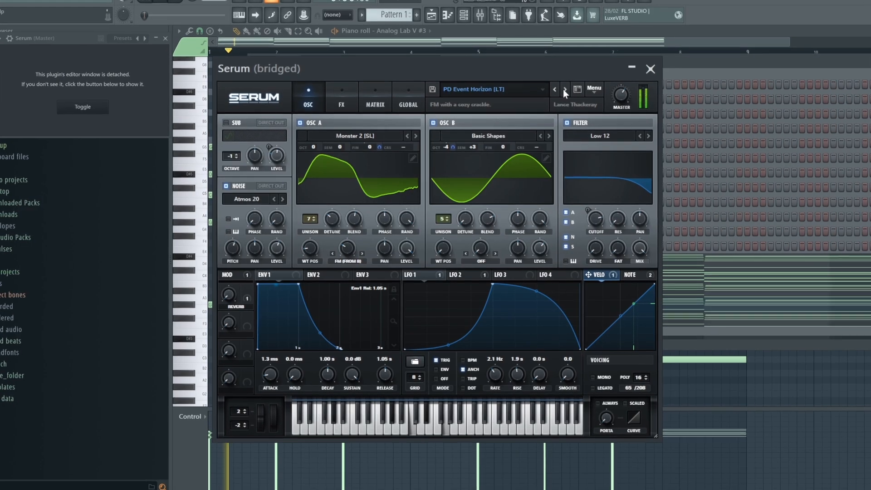
Browse Serum's pad presets to PD Gated Pad [AS] and set its master volume to about 27%.
{"action": "left_click", "coordinate": [564, 90]}
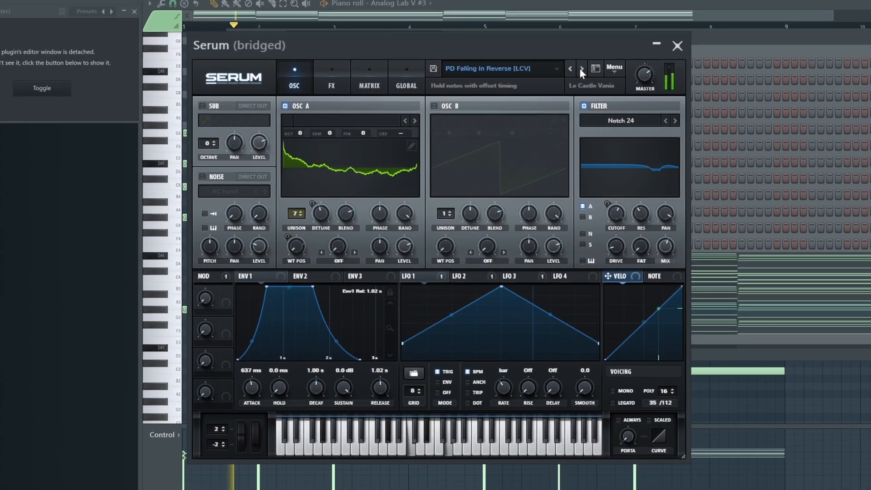
{"action": "left_click", "coordinate": [581, 69]}
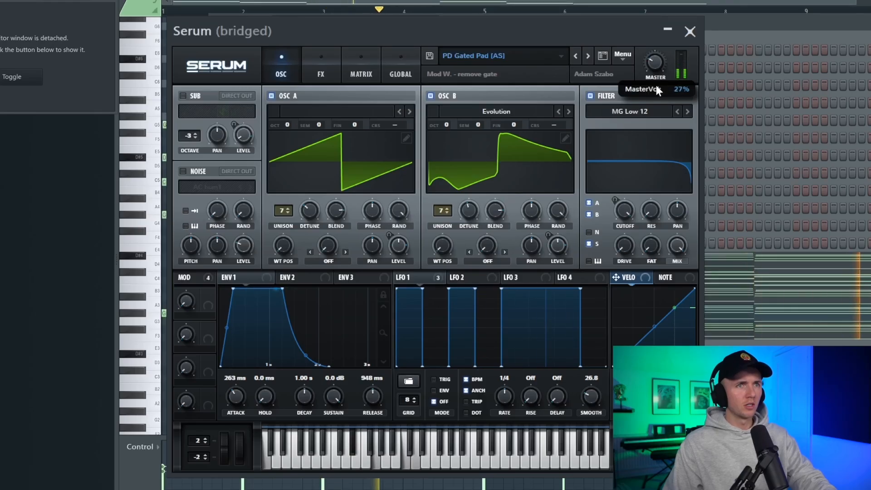
{"action": "left_click_drag", "start_coordinate": [656, 91], "coordinate": [654, 89]}
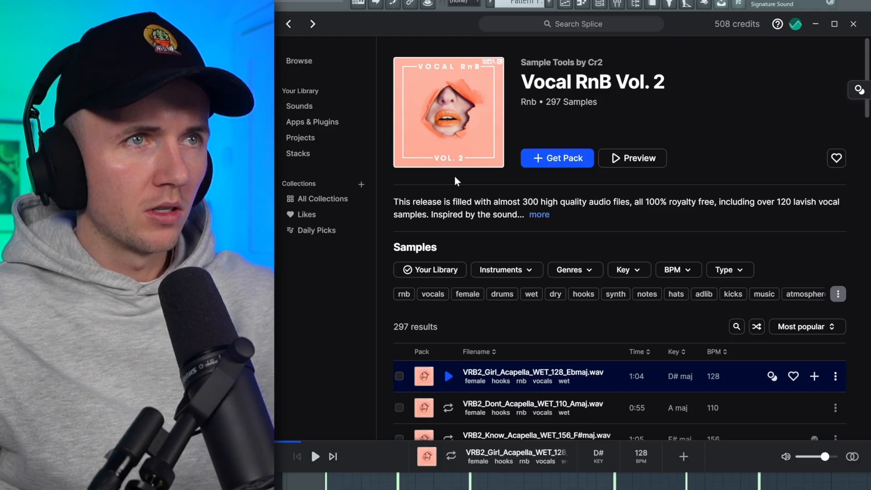
In Splice, filter the Vocal RnB Vol. 2 samples to the key of D# and audition the Girl acapella and vocal loops.
{"action": "scroll", "coordinate": [441, 299], "scroll_direction": "down", "scroll_amount": 1}
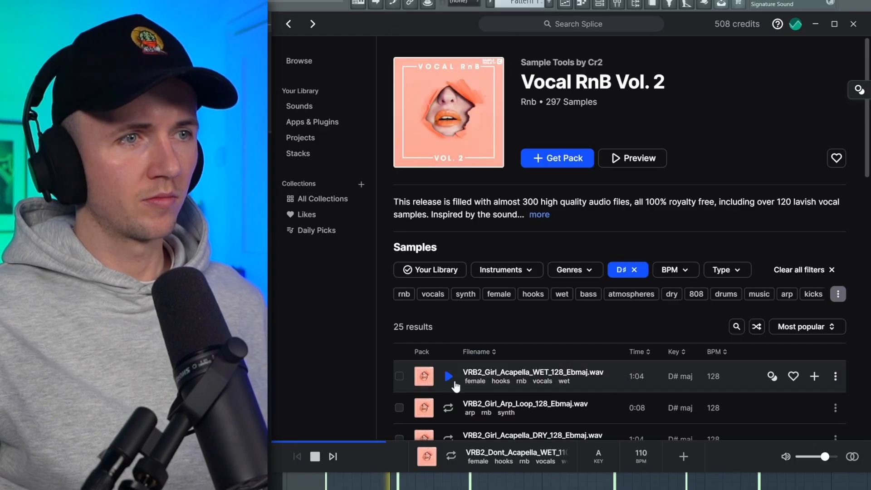
{"action": "left_click", "coordinate": [449, 377]}
{"action": "scroll", "coordinate": [456, 386], "scroll_direction": "down", "scroll_amount": 2}
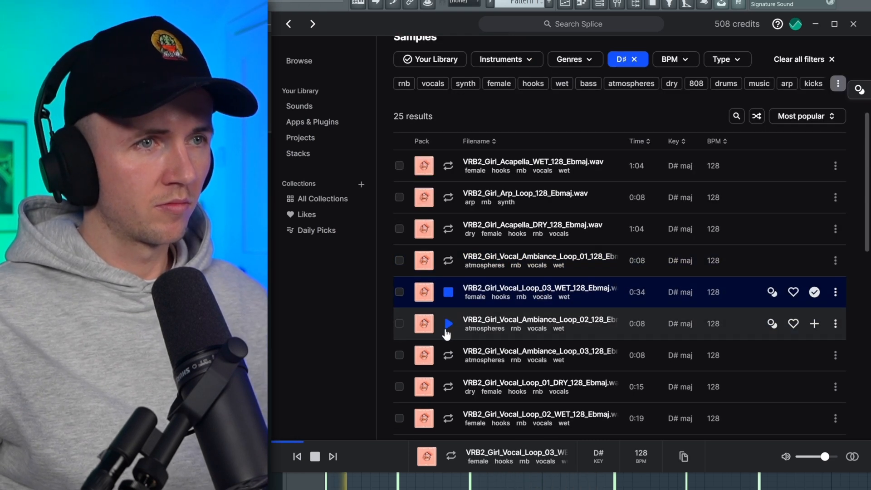
{"action": "left_click", "coordinate": [446, 325]}
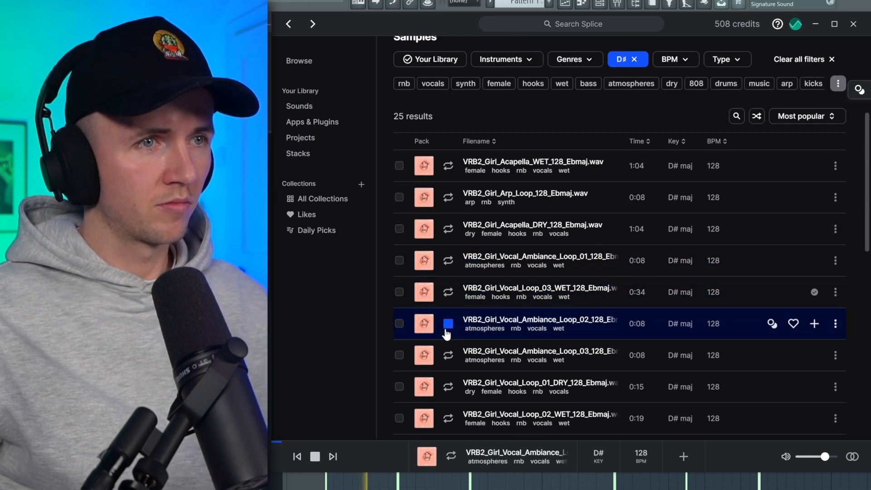
{"action": "scroll", "coordinate": [448, 329], "scroll_direction": "down", "scroll_amount": 1}
{"action": "left_click", "coordinate": [447, 307]}
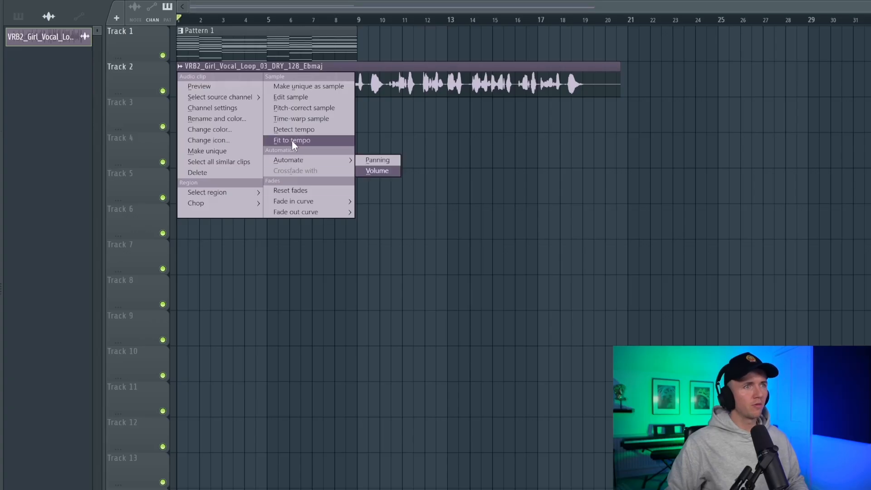
Back in FL Studio, fit the Girl vocal loop clip on Track 2 to the project tempo and repeat Pattern 1 from bar 9.
{"action": "left_click", "coordinate": [292, 142]}
{"action": "left_click", "coordinate": [358, 398]}
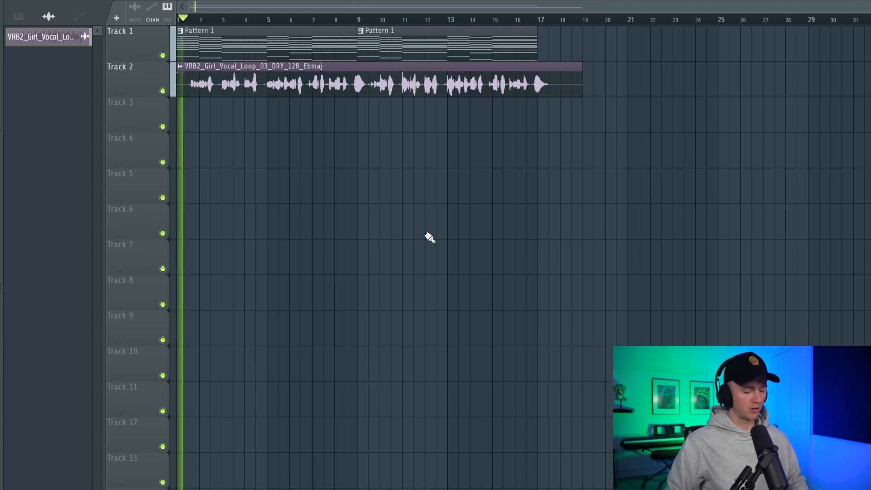
Narrow the Girl vocal loop's frequency range with the low-cut and high-cut bands in Fruity parametric EQ 2.
{"action": "scroll", "coordinate": [192, 189], "scroll_direction": "up", "scroll_amount": 2}
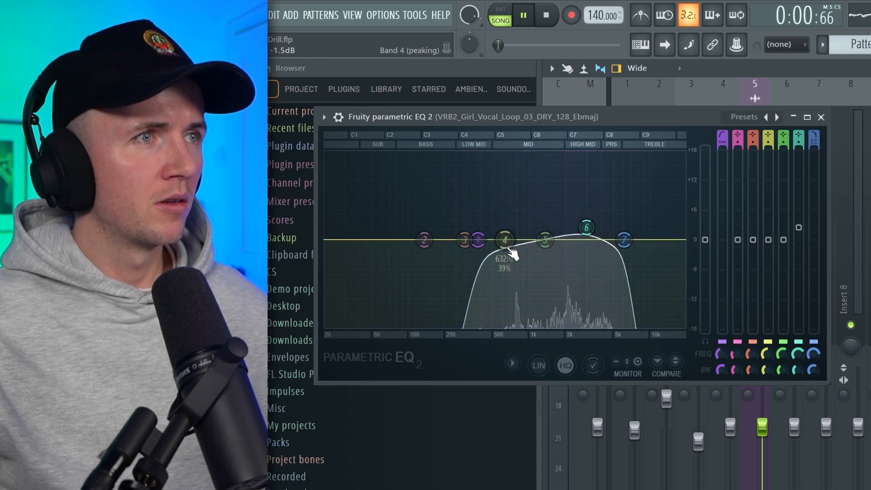
{"action": "left_click_drag", "start_coordinate": [478, 240], "coordinate": [498, 240]}
{"action": "left_click_drag", "start_coordinate": [624, 240], "coordinate": [592, 224]}
{"action": "key", "text": "space"}
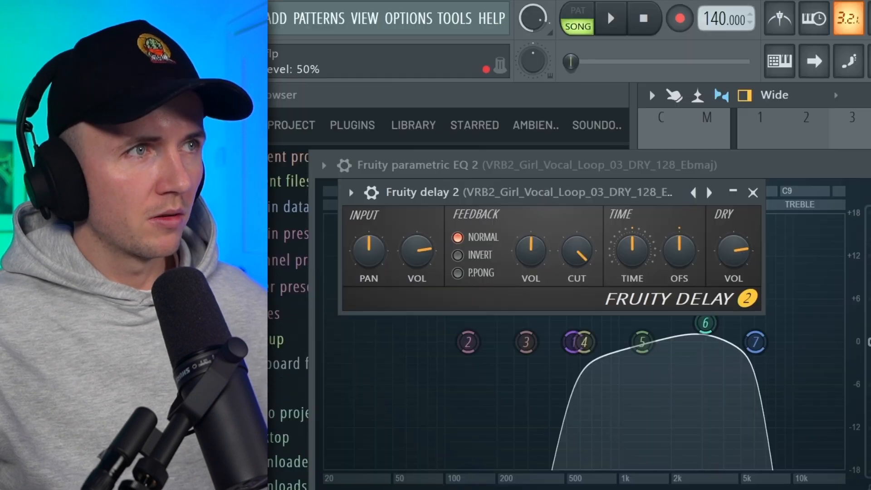
Set the vocal's Fruity delay 2 to ping-pong with lower feedback volume and adjust the decay and mix of ValhallaVintageVerb.
{"action": "left_click", "coordinate": [472, 275]}
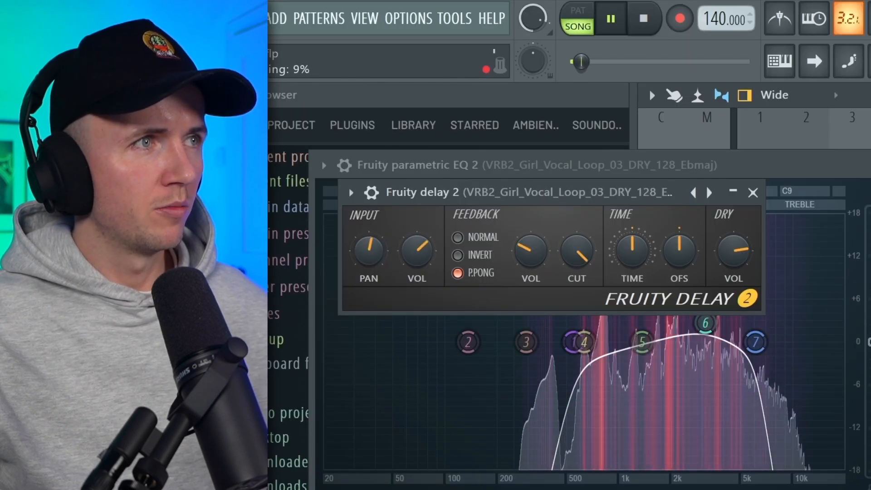
{"action": "left_click_drag", "start_coordinate": [528, 254], "coordinate": [528, 257]}
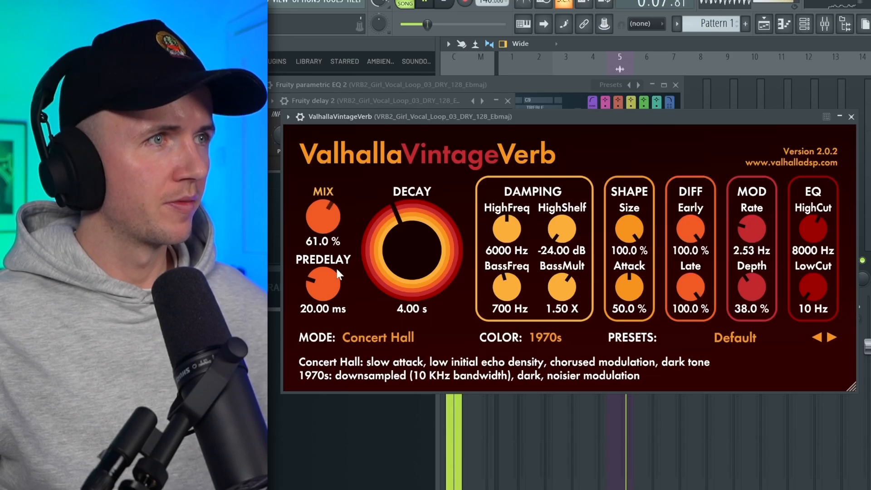
{"action": "left_click_drag", "start_coordinate": [406, 262], "coordinate": [406, 265]}
{"action": "left_click_drag", "start_coordinate": [330, 233], "coordinate": [334, 253]}
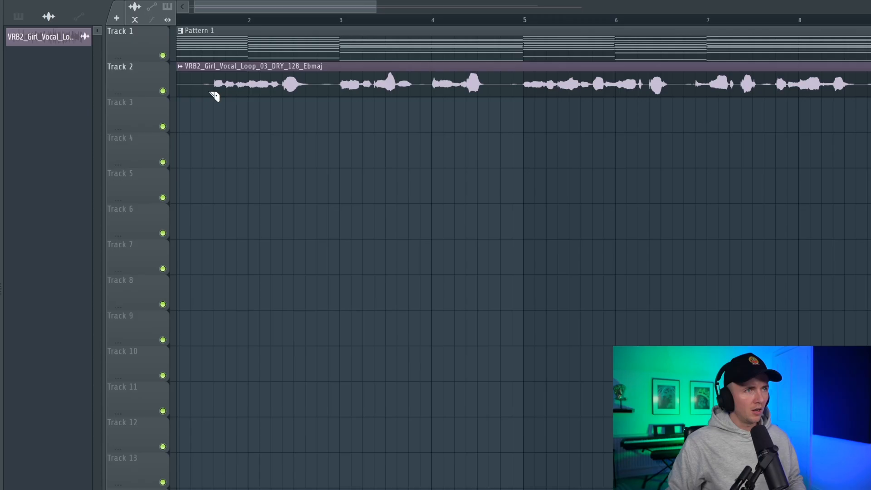
Slice the Girl vocal loop on Track 2 and delete the phrases between about bar 3 and bar 5.
{"action": "scroll", "coordinate": [313, 113], "scroll_direction": "down", "scroll_amount": 2}
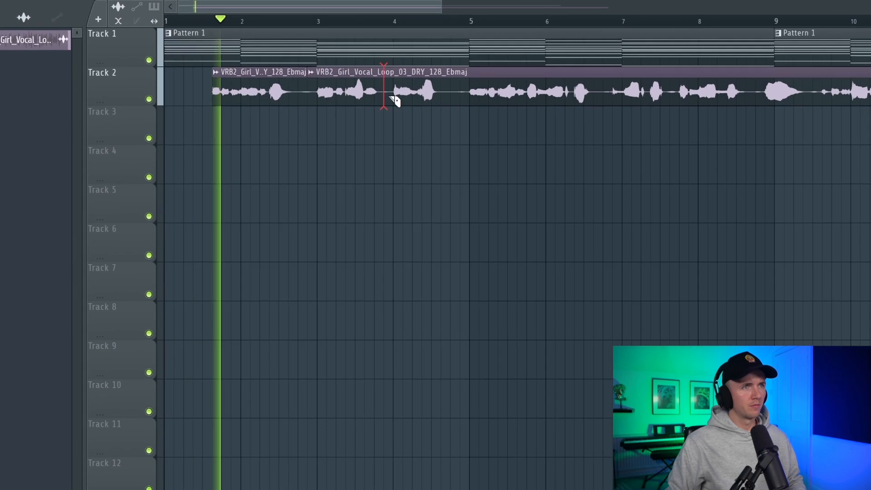
{"action": "right_click", "coordinate": [391, 97]}
{"action": "scroll", "coordinate": [322, 147], "scroll_direction": "down", "scroll_amount": 2}
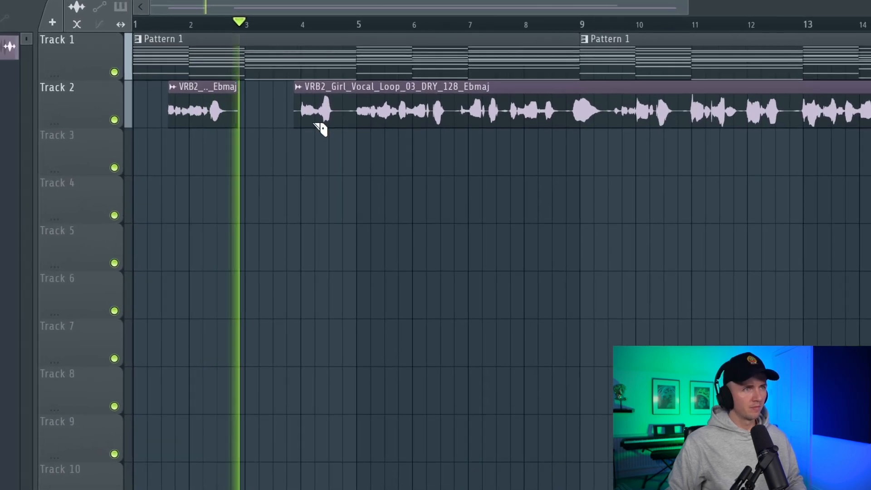
{"action": "right_click", "coordinate": [350, 134]}
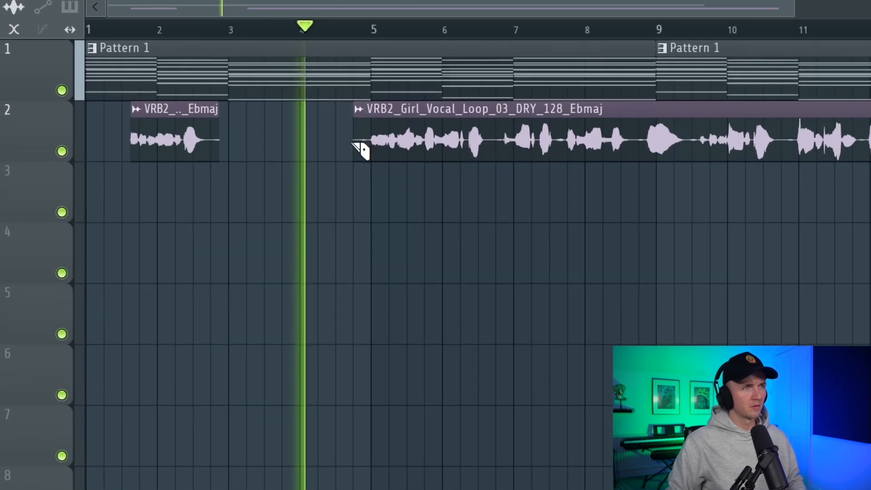
Move the remaining vocal clip on Track 2 earlier to around bar 4 and slice off its start.
{"action": "key", "text": "ctrl+z"}
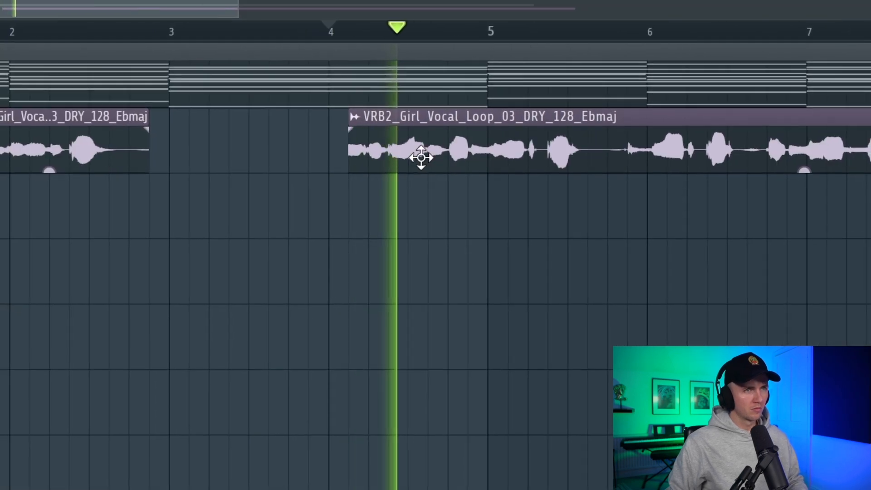
{"action": "key", "text": "space"}
{"action": "right_click", "coordinate": [381, 135]}
{"action": "key", "text": "space"}
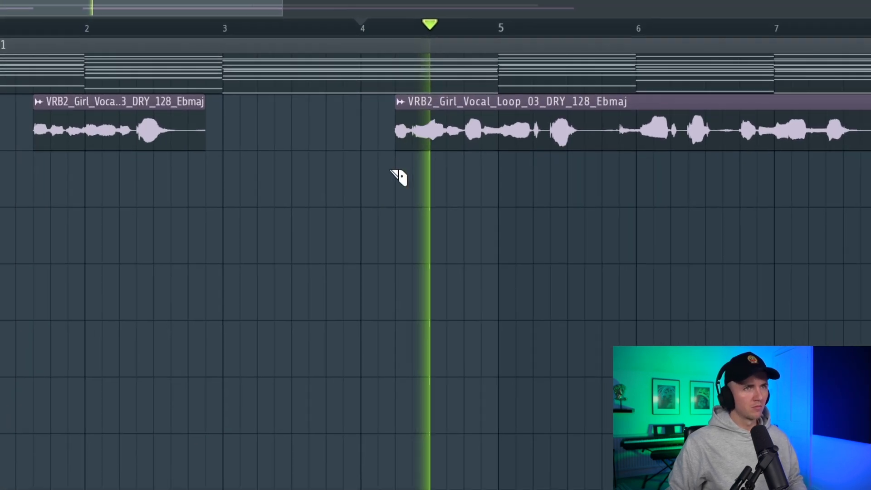
Move the last phrase of vocal clip #2 from Track 3 to Track 4 and delete the part beyond bar 17.
{"action": "scroll", "coordinate": [433, 213], "scroll_direction": "down", "scroll_amount": 2}
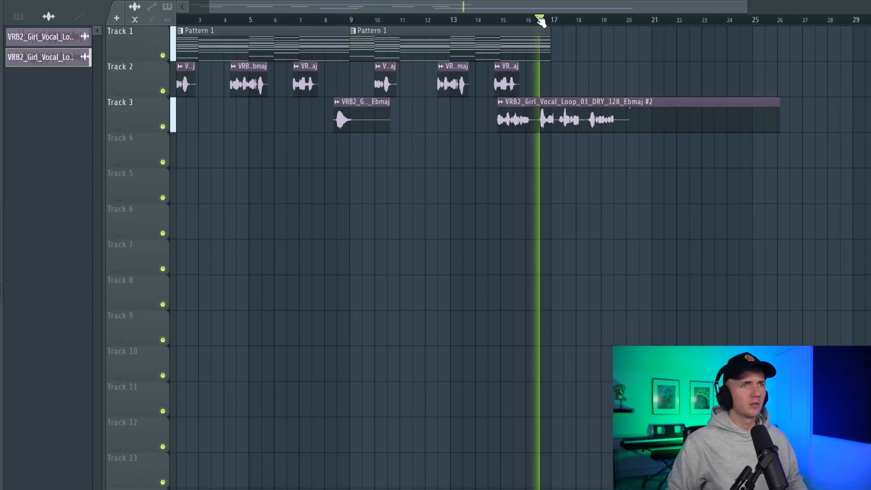
{"action": "scroll", "coordinate": [561, 145], "scroll_direction": "up", "scroll_amount": 3}
{"action": "left_click_drag", "start_coordinate": [473, 119], "coordinate": [555, 154]}
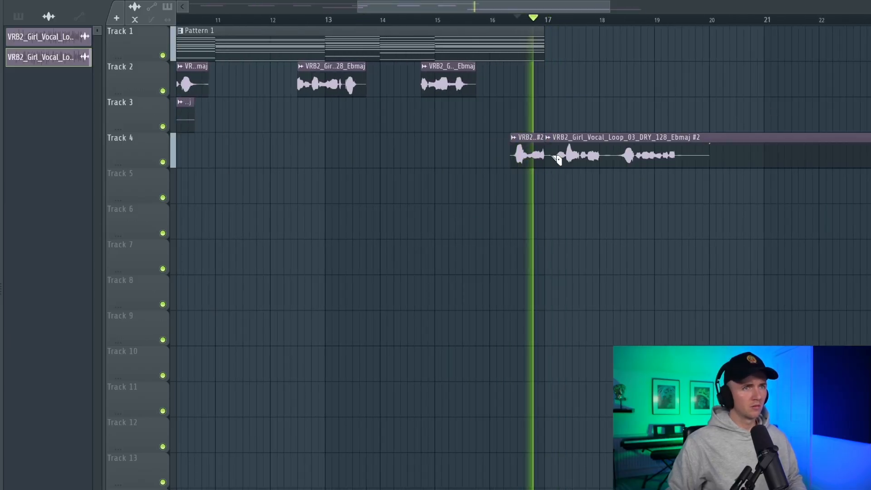
{"action": "right_click", "coordinate": [568, 155]}
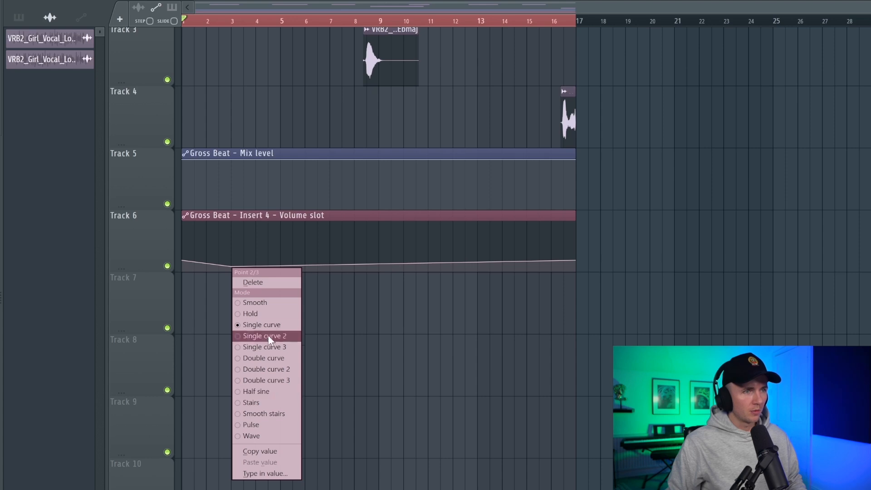
Set the bar 3 point of the Gross Beat volume slot automation to Hold and paste the Trance Gt 2 value, 26%, into it.
{"action": "left_click", "coordinate": [269, 336]}
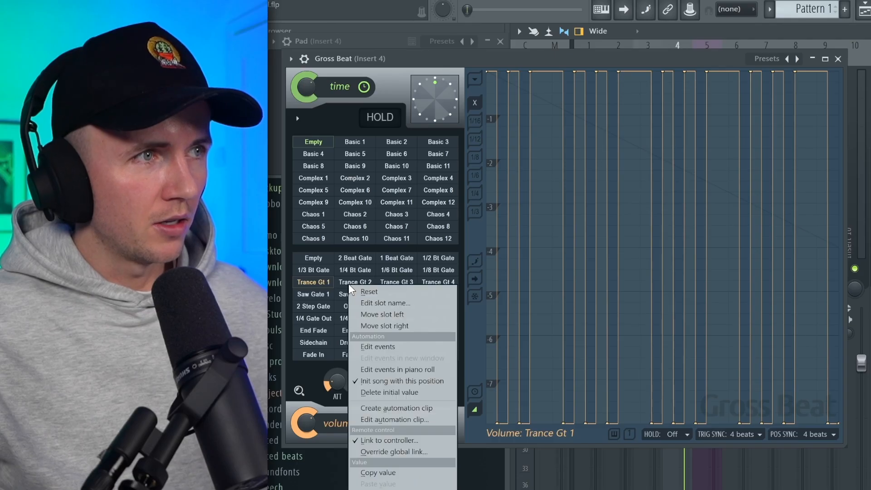
{"action": "left_click", "coordinate": [348, 284]}
{"action": "right_click", "coordinate": [356, 284]}
{"action": "left_click", "coordinate": [391, 468]}
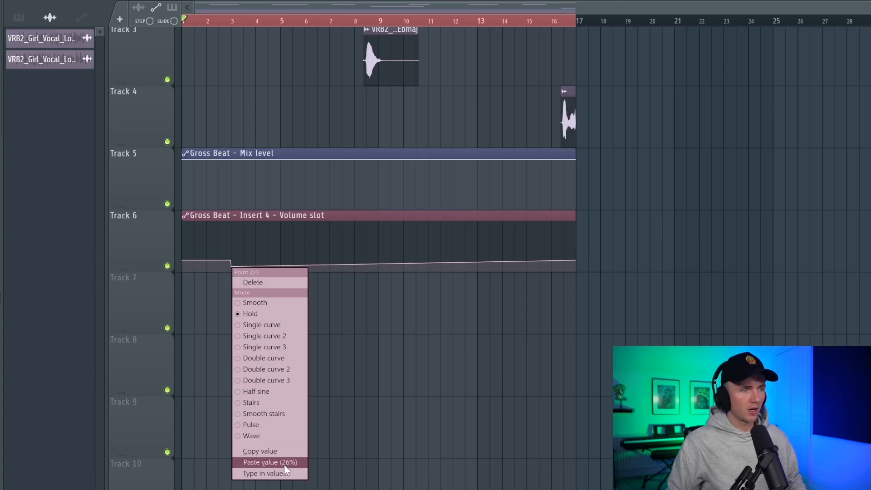
{"action": "left_click", "coordinate": [284, 463]}
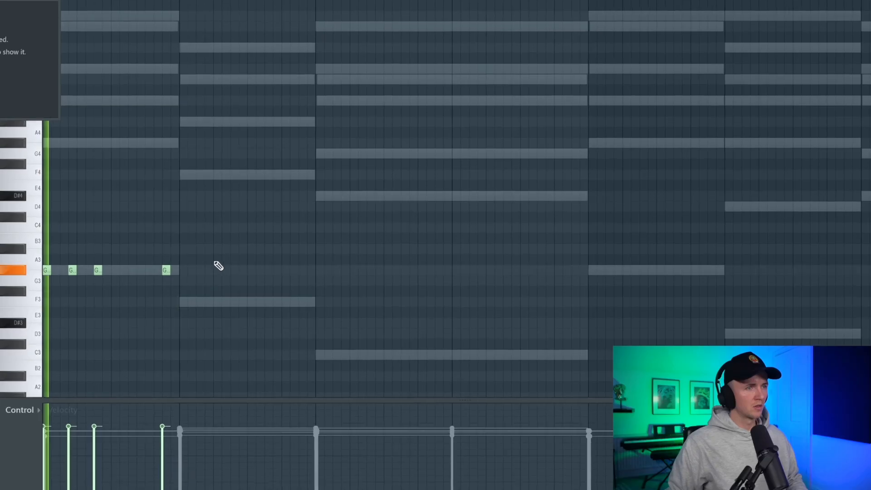
Copy the four-note G#3 bass rhythm onto F3 in bar 2 and C3 in bar 3.
{"action": "left_click_drag", "start_coordinate": [304, 243], "coordinate": [481, 402]}
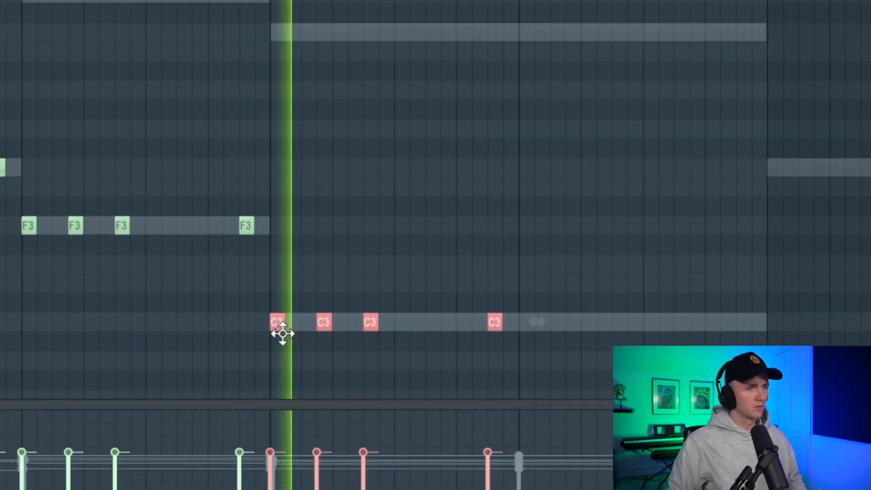
{"action": "left_click", "coordinate": [546, 274]}
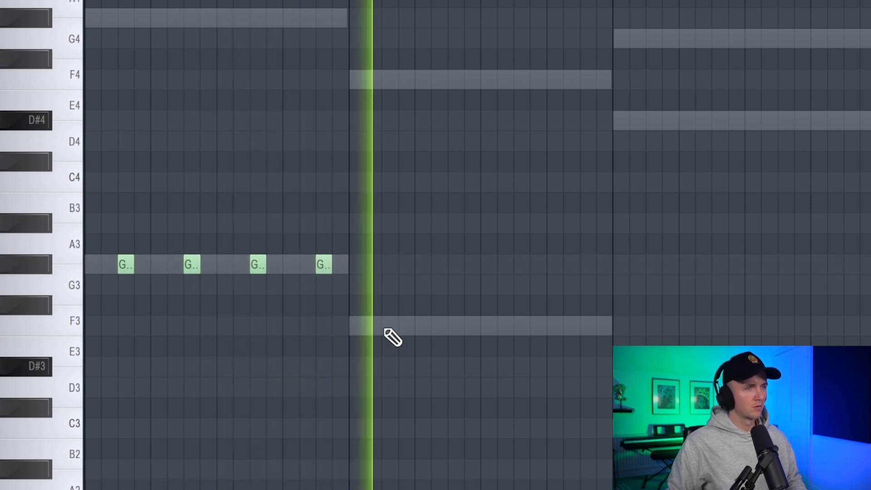
Duplicate the offbeat G#3 notes onto F3 in bar 2 and C3 from bar 3, and raise bar 1's last note to C5.
{"action": "key", "text": "ctrl+b"}
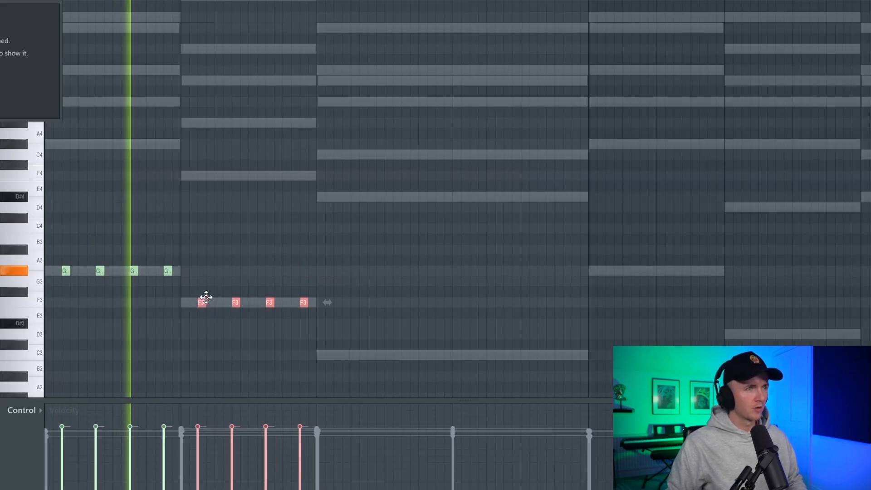
{"action": "left_click_drag", "start_coordinate": [306, 355], "coordinate": [331, 360]}
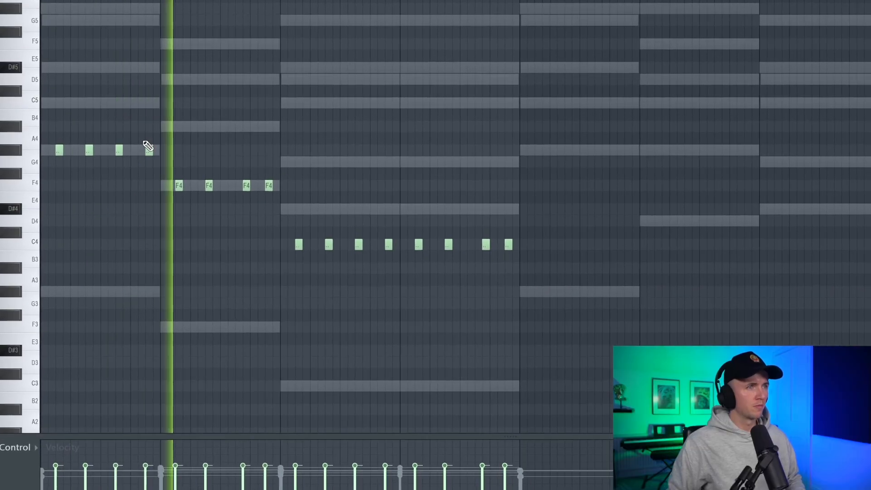
{"action": "left_click_drag", "start_coordinate": [149, 150], "coordinate": [147, 101]}
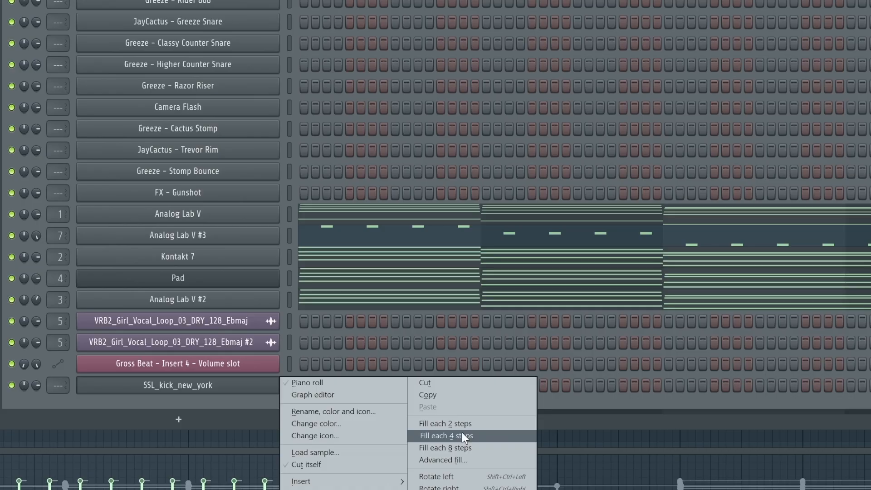
Fill the SSL_kick_new_york channel with a kick on every fourth step.
{"action": "left_click", "coordinate": [462, 432]}
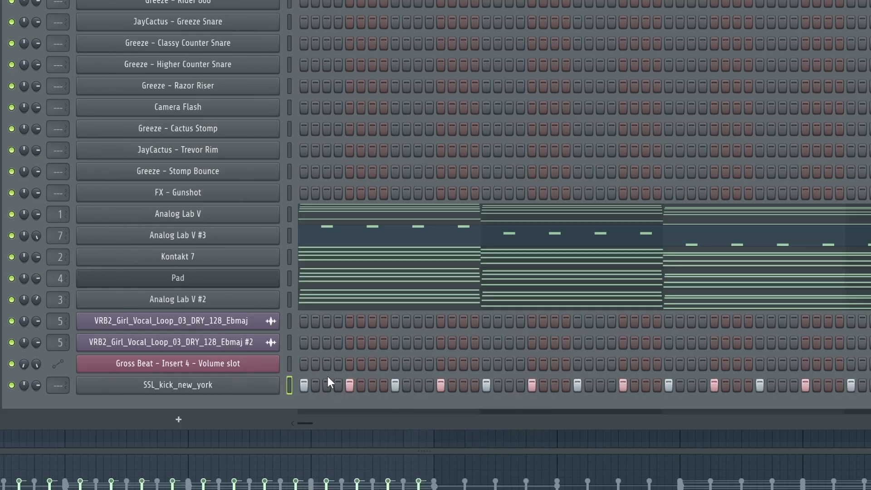
{"action": "left_click", "coordinate": [178, 383]}
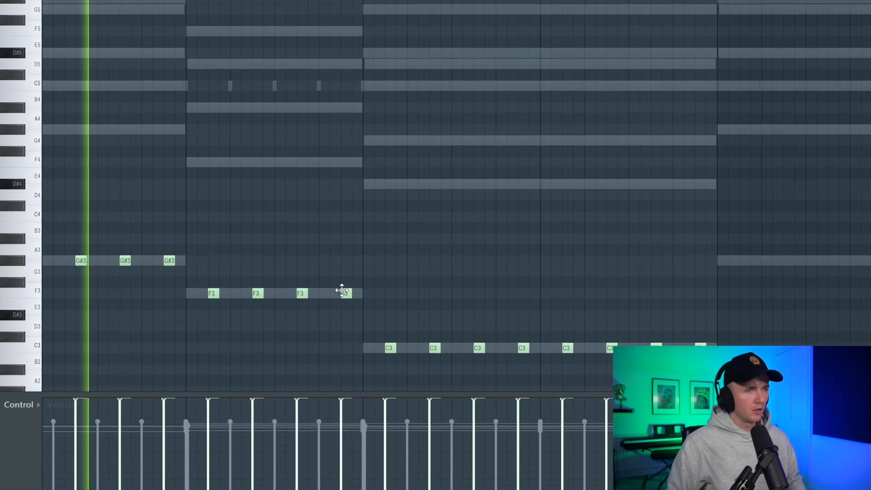
Shift the third F3 bass note in bar 2 and the matching C3 note in bar 4 one sixteenth later.
{"action": "left_click_drag", "start_coordinate": [299, 290], "coordinate": [308, 290]}
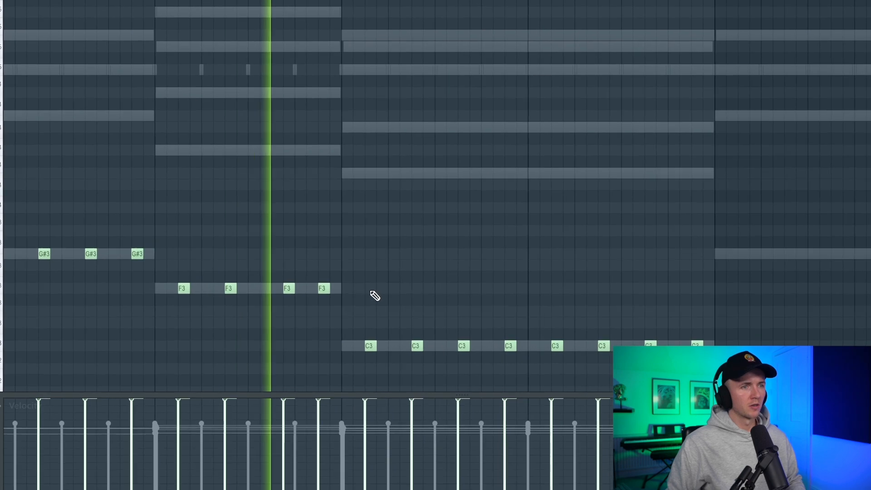
{"action": "scroll", "coordinate": [415, 302], "scroll_direction": "down", "scroll_amount": 1}
{"action": "scroll", "coordinate": [399, 301], "scroll_direction": "down", "scroll_amount": 1}
{"action": "left_click_drag", "start_coordinate": [483, 343], "coordinate": [491, 344]}
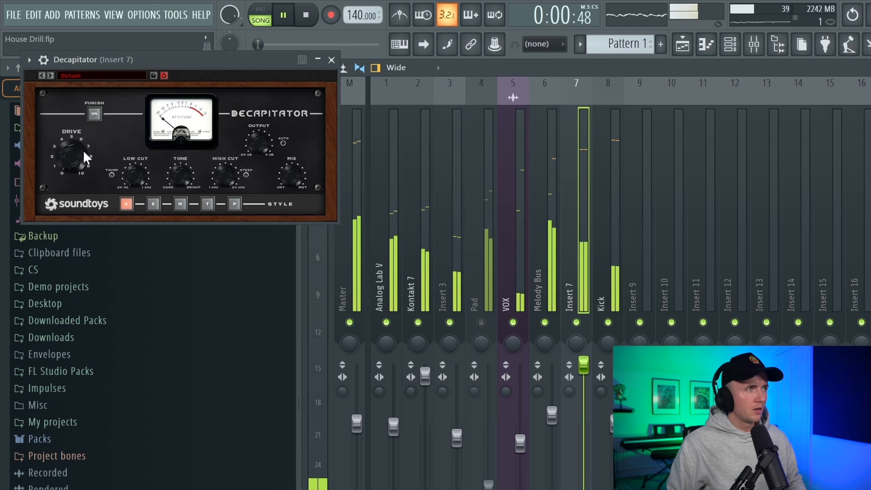
Set the drive of Decapitator on Insert 7 to about 3.7.
{"action": "scroll", "coordinate": [68, 156], "scroll_direction": "up", "scroll_amount": 5}
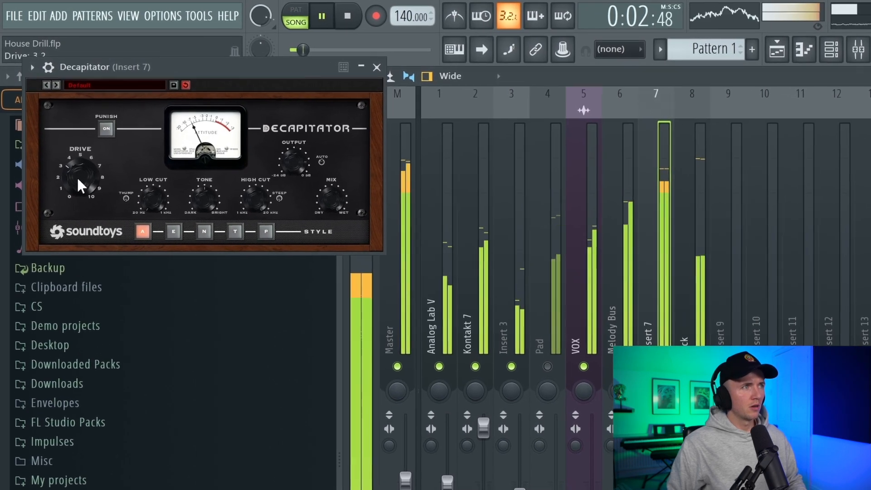
{"action": "scroll", "coordinate": [78, 179], "scroll_direction": "up", "scroll_amount": 2}
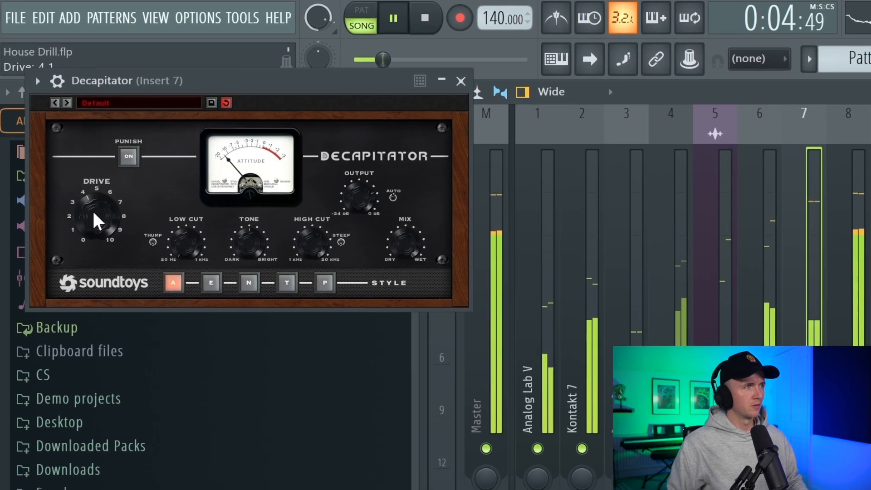
{"action": "left_click_drag", "start_coordinate": [92, 209], "coordinate": [98, 224]}
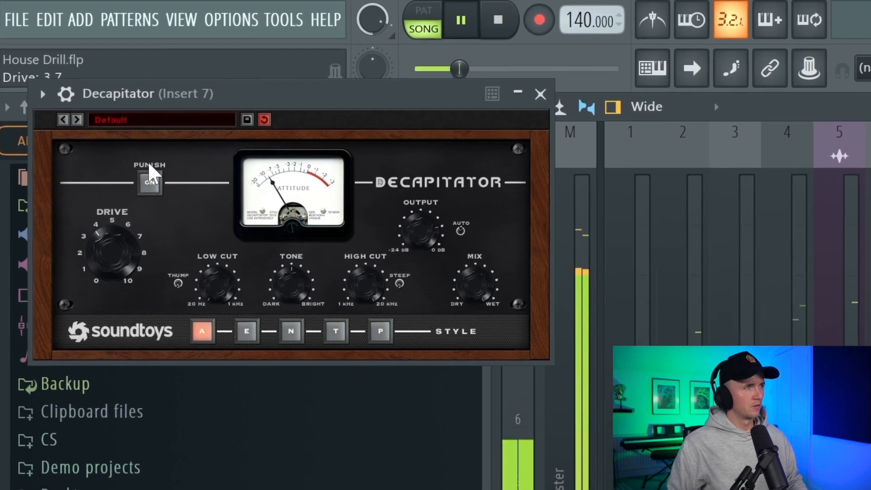
{"action": "left_click", "coordinate": [121, 101]}
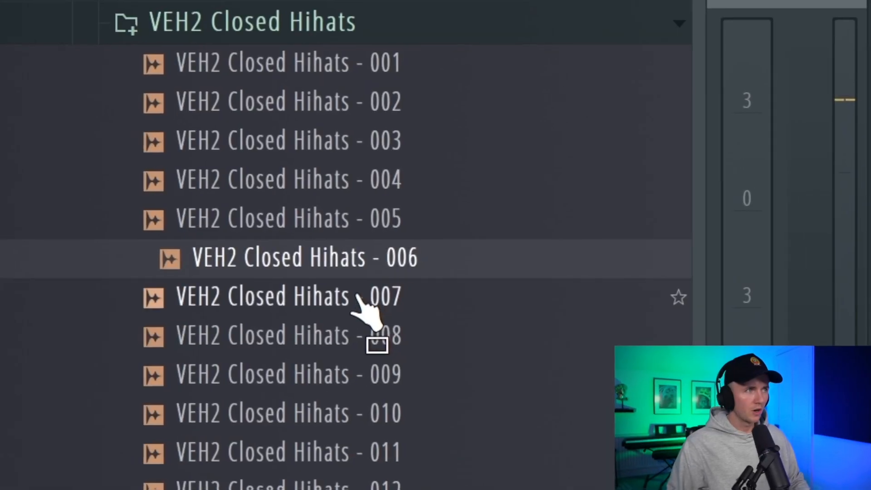
Add VEH2 Closed Hihats - 007 as a channel below Kick and place hits on steps 3, 7, 11 and 15.
{"action": "left_click_drag", "start_coordinate": [356, 290], "coordinate": [459, 196]}
{"action": "left_click_drag", "start_coordinate": [459, 192], "coordinate": [390, 132]}
{"action": "left_click", "coordinate": [375, 266]}
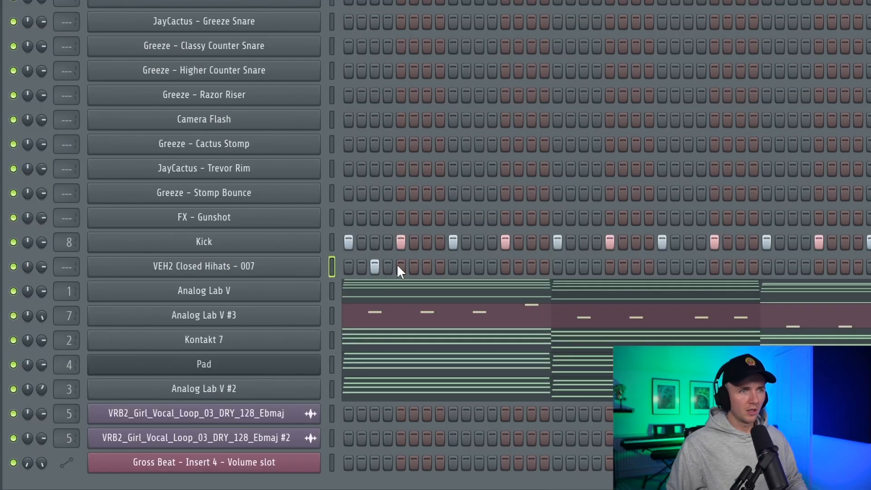
{"action": "key", "text": "space"}
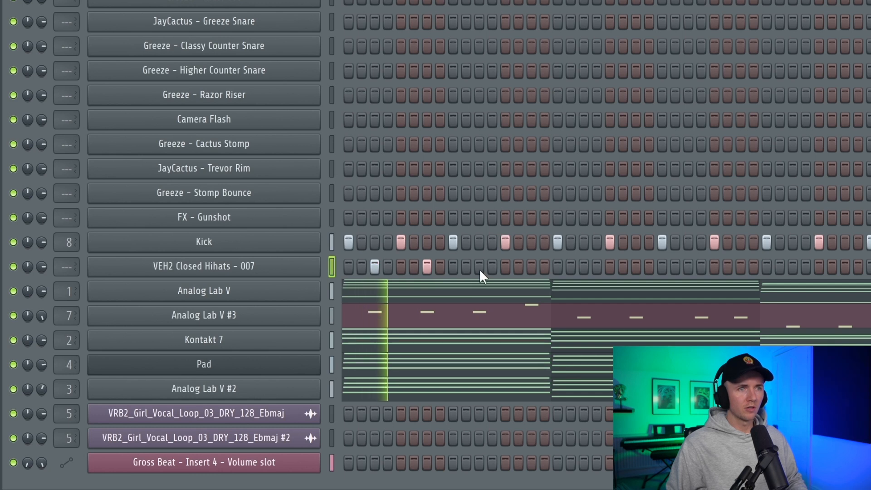
{"action": "left_click", "coordinate": [480, 267]}
{"action": "left_click", "coordinate": [532, 267]}
Select the first bar of hi-hat notes in the piano roll and duplicate it repeatedly through the following bars.
{"action": "key", "text": "F7"}
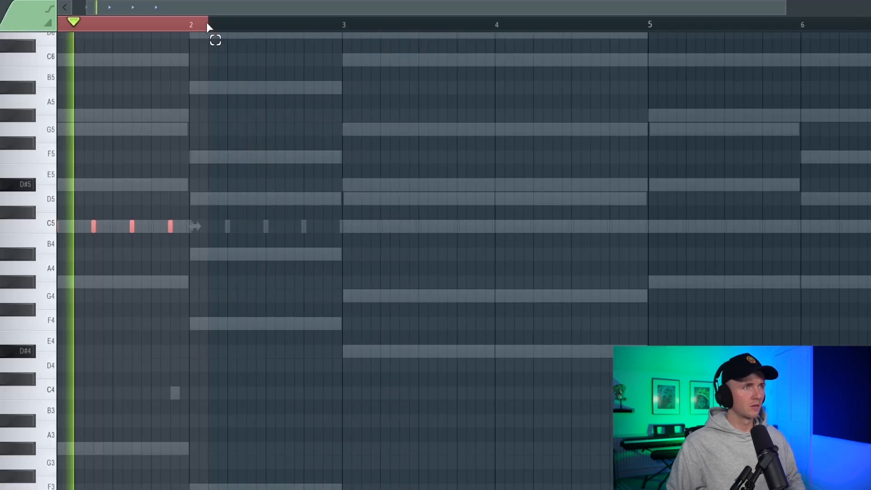
{"action": "mouse_move", "coordinate": [207, 23]}
{"action": "left_mouse_down"}
{"action": "mouse_move", "coordinate": [183, 22]}
{"action": "mouse_move", "coordinate": [194, 27]}
{"action": "left_mouse_up"}
{"action": "left_click", "coordinate": [207, 25]}
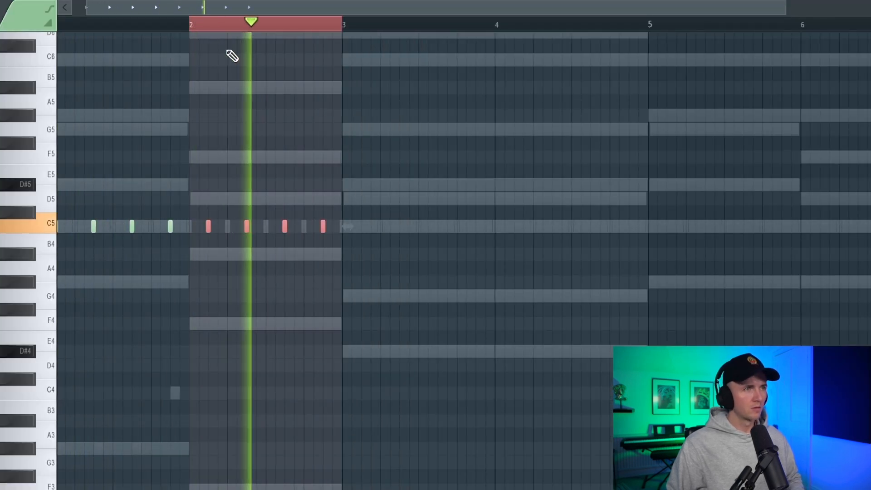
{"action": "key", "text": "ctrl+b"}
{"action": "key", "text": "ctrl+b"}
{"action": "key", "text": "ctrl+b"}
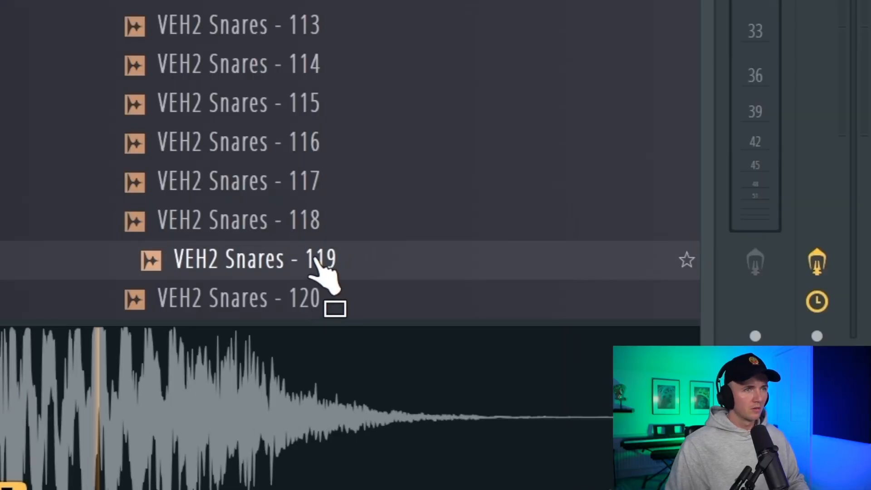
Add VEH2 Snares - 119 as a channel below Hi Hat and place a snare on step 5.
{"action": "left_click_drag", "start_coordinate": [320, 272], "coordinate": [467, 240]}
{"action": "left_click", "coordinate": [365, 271]}
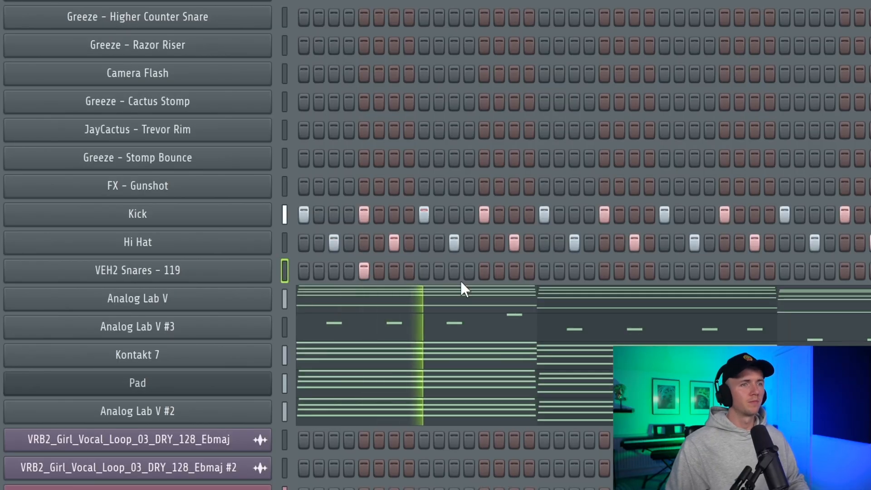
Place a snare hit on step 13 of the VEH2 Snares - 119 channel.
{"action": "left_click", "coordinate": [484, 271]}
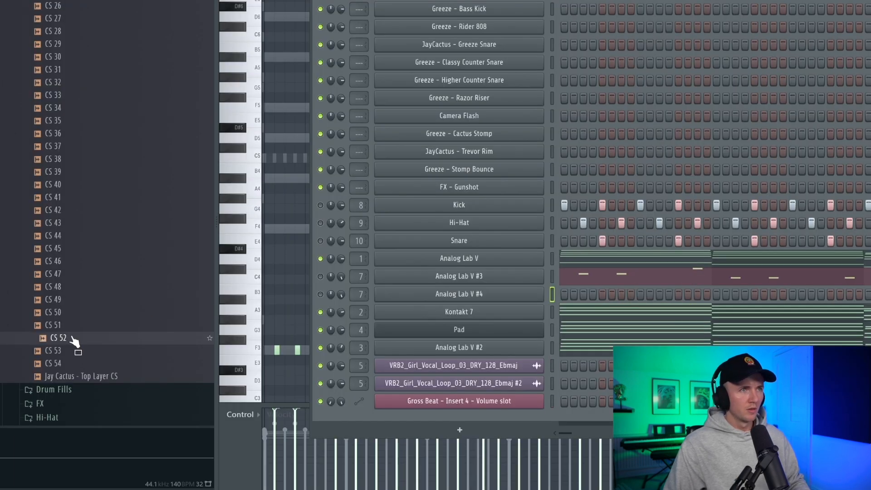
Replace the Greeze - Classy Counter Snare channel with the CS 52 sample and load the Convulsing [145bpm] hi-hat MIDI onto it.
{"action": "left_click_drag", "start_coordinate": [379, 150], "coordinate": [578, 59]}
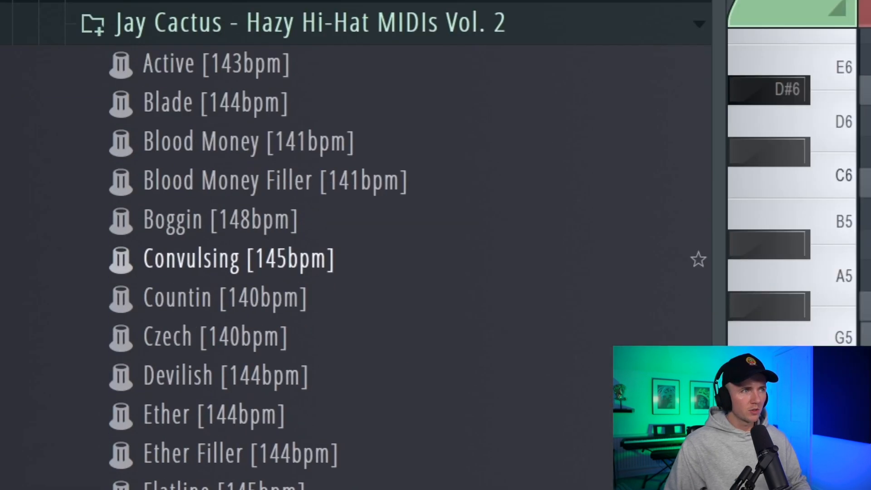
{"action": "left_click_drag", "start_coordinate": [290, 136], "coordinate": [370, 171]}
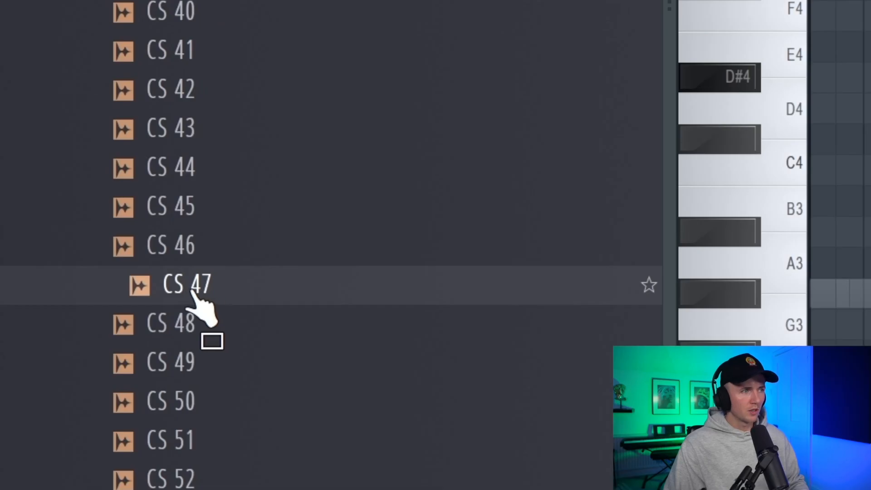
Add CS 47 as a channel below CS 52 and place hits on steps 17, 20 and 23 and on step 12 of bar 4.
{"action": "left_click_drag", "start_coordinate": [194, 294], "coordinate": [454, 221]}
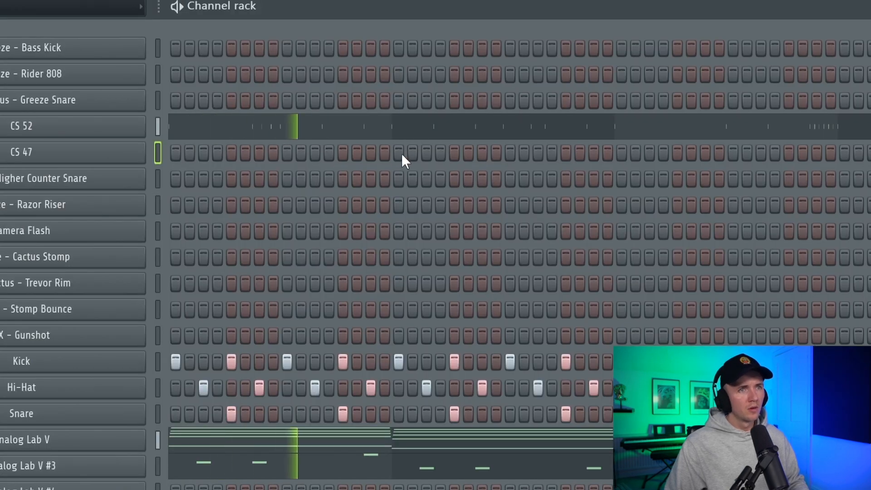
{"action": "left_click", "coordinate": [398, 152]}
{"action": "left_click", "coordinate": [440, 153]}
{"action": "left_click", "coordinate": [482, 152]}
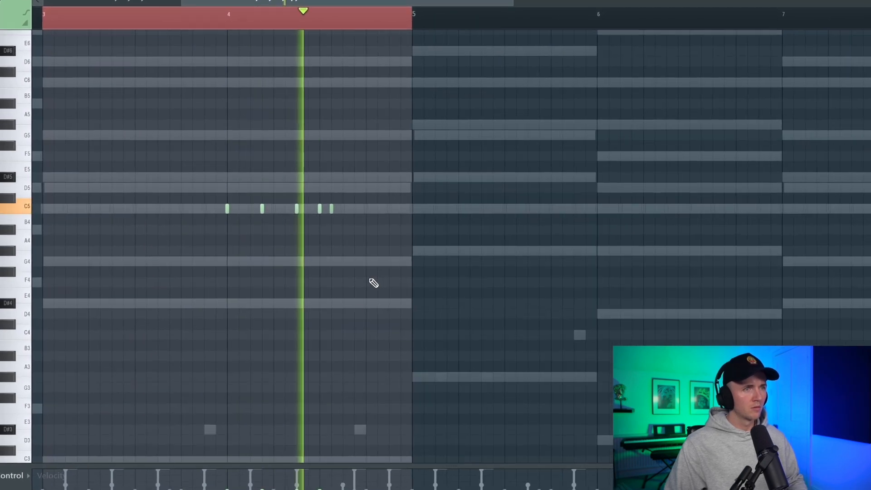
{"action": "left_click", "coordinate": [354, 208]}
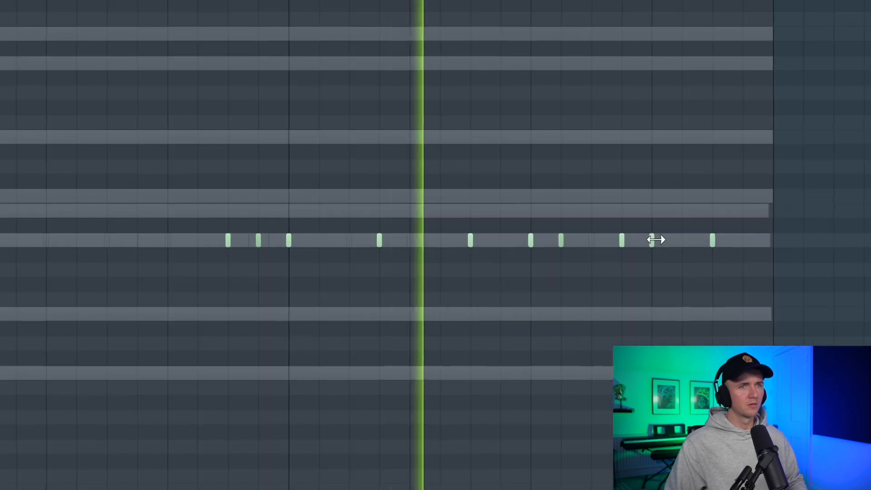
Try lengthening and chopping the CS 47 note on step 13 of bar 4 in the piano roll.
{"action": "left_click_drag", "start_coordinate": [655, 238], "coordinate": [674, 237]}
{"action": "left_click_drag", "start_coordinate": [670, 200], "coordinate": [657, 250]}
{"action": "key", "text": "alt+u"}
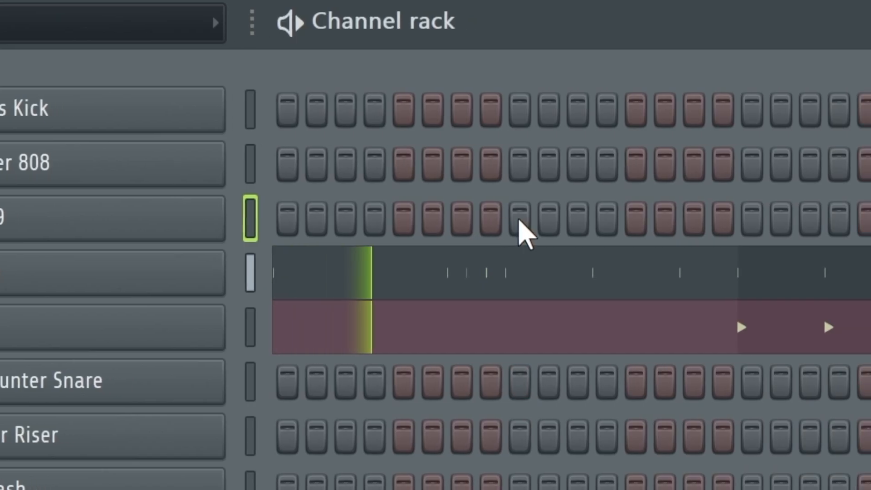
Place drill snare hits on steps 9, 31, 41 and 59 and one further along in the snare channel above CS 52.
{"action": "left_click", "coordinate": [618, 65]}
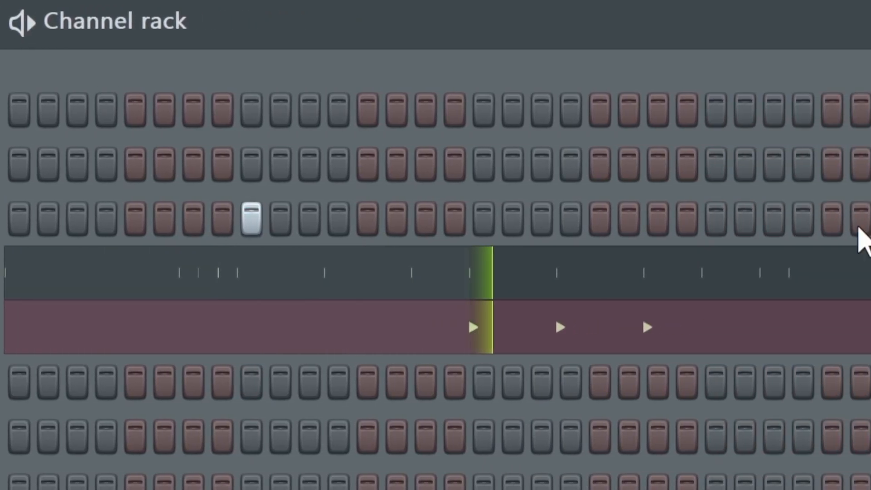
{"action": "left_click", "coordinate": [753, 219]}
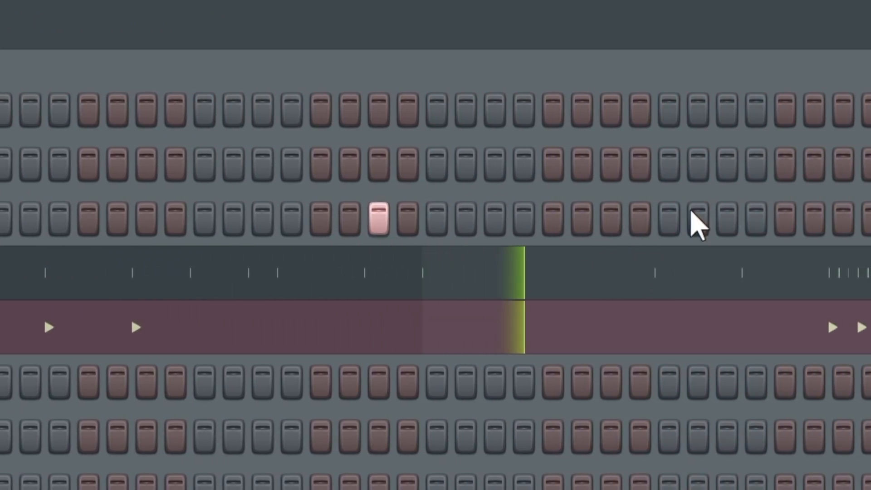
{"action": "left_click", "coordinate": [803, 219]}
{"action": "left_click", "coordinate": [809, 221]}
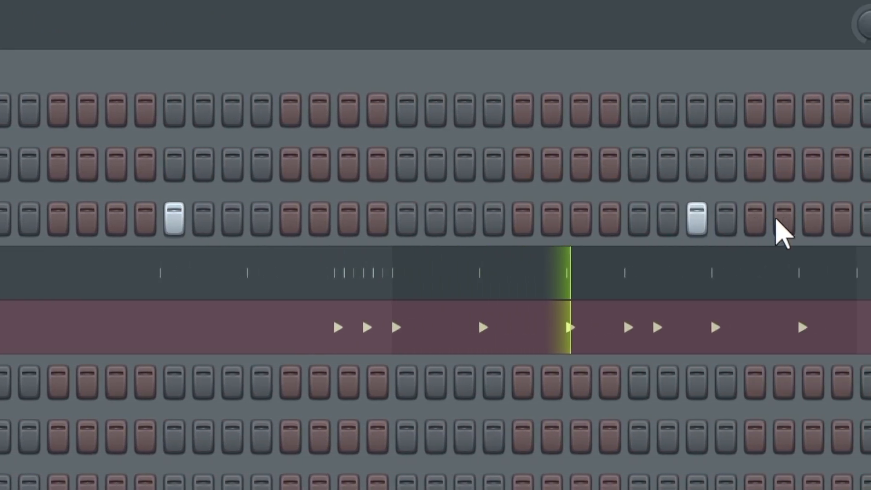
{"action": "left_click", "coordinate": [812, 219]}
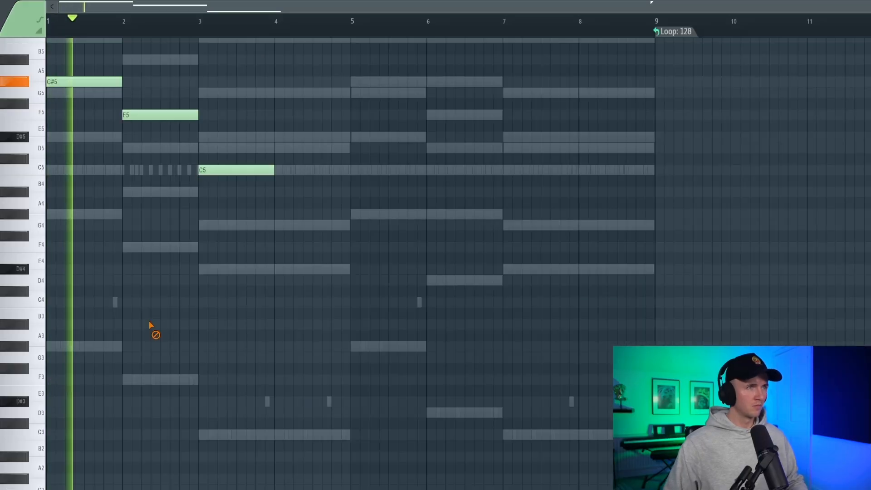
Add three short C5 notes at the end of bar 4 in the 808 6 line, with slide notes on D#5 and G5.
{"action": "scroll", "coordinate": [266, 224], "scroll_direction": "up", "scroll_amount": 2}
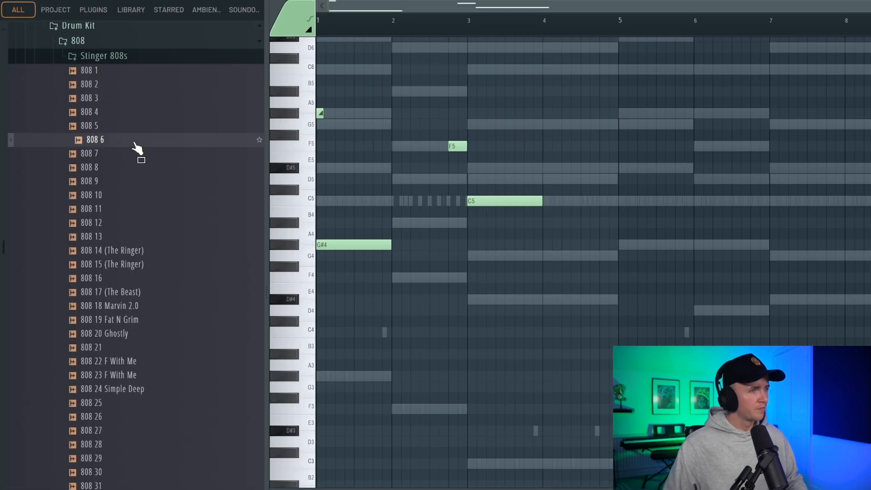
{"action": "scroll", "coordinate": [138, 148], "scroll_direction": "down", "scroll_amount": 3}
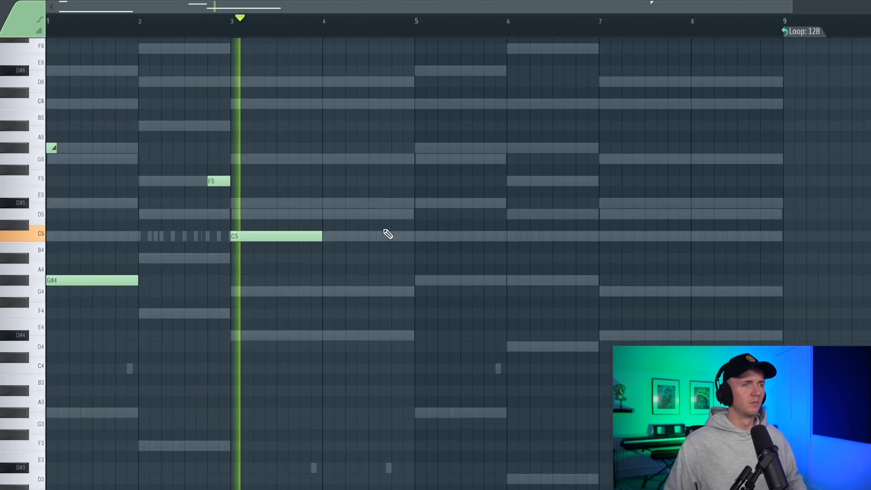
{"action": "left_click", "coordinate": [385, 237]}
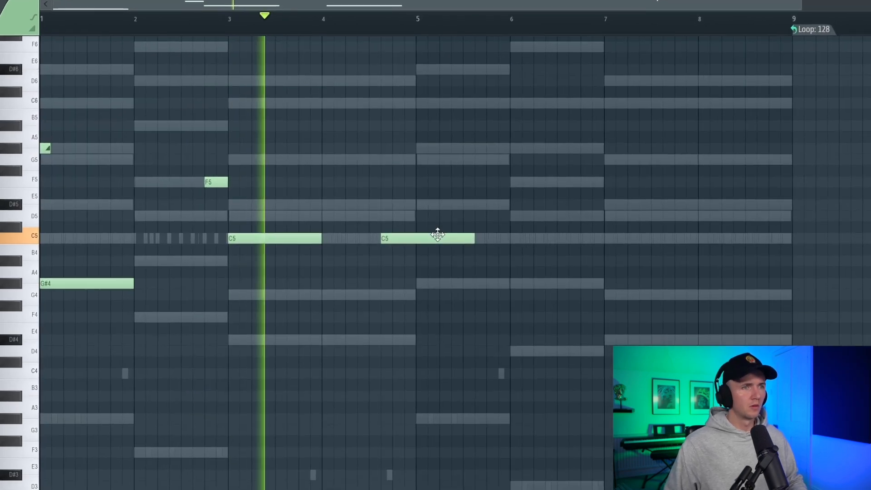
{"action": "left_click_drag", "start_coordinate": [472, 236], "coordinate": [395, 237]}
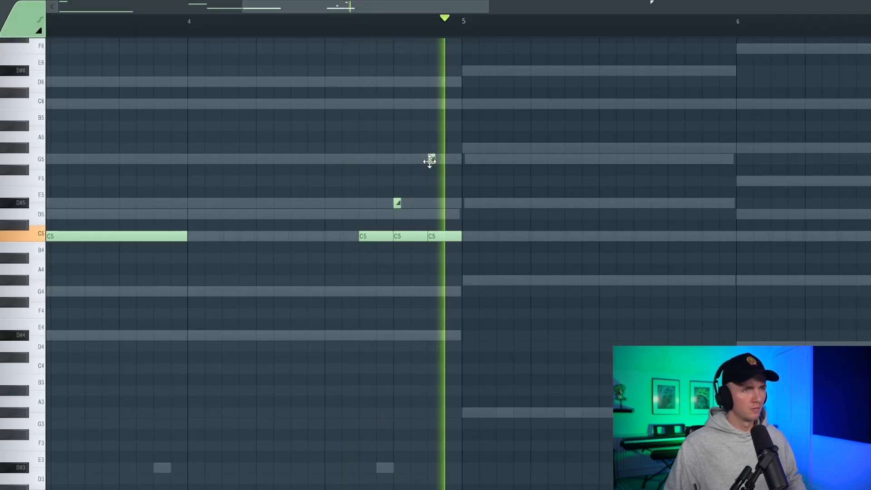
{"action": "key", "text": "space"}
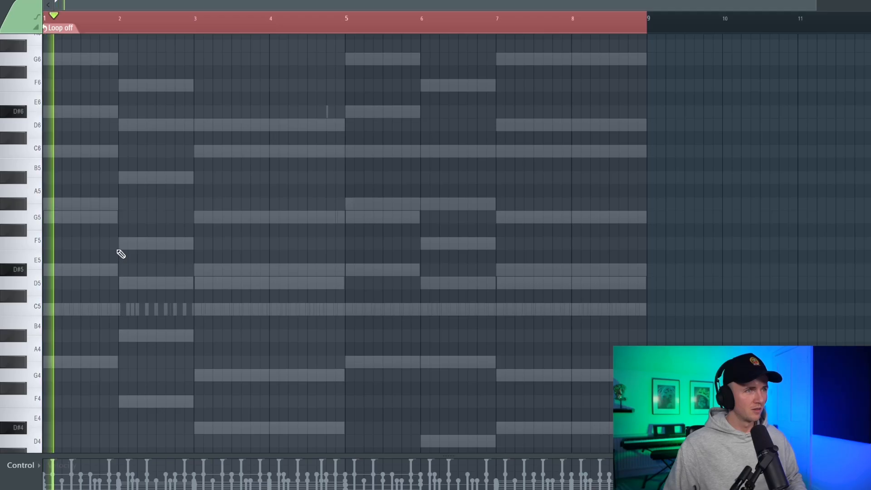
Place three short D#5 notes from the start of bar 4 in the House Drill - 2023-Mar-08_2 pattern.
{"action": "scroll", "coordinate": [121, 253], "scroll_direction": "up", "scroll_amount": 4}
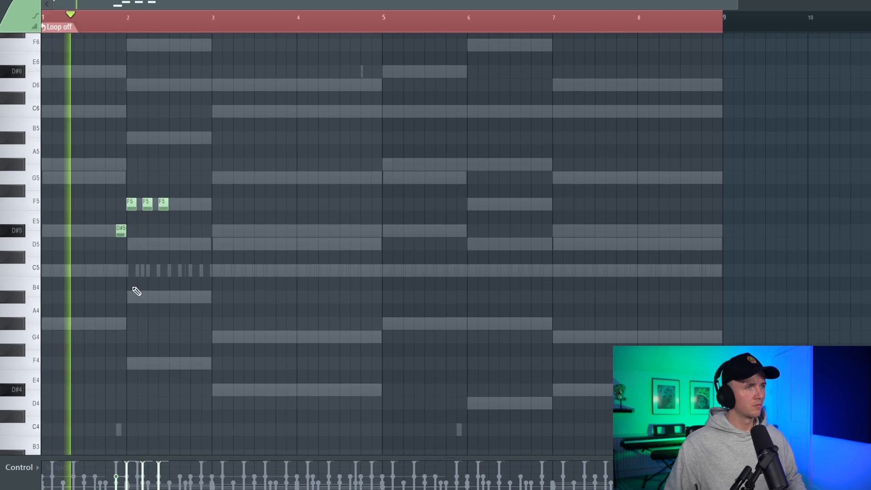
{"action": "left_click", "coordinate": [214, 231]}
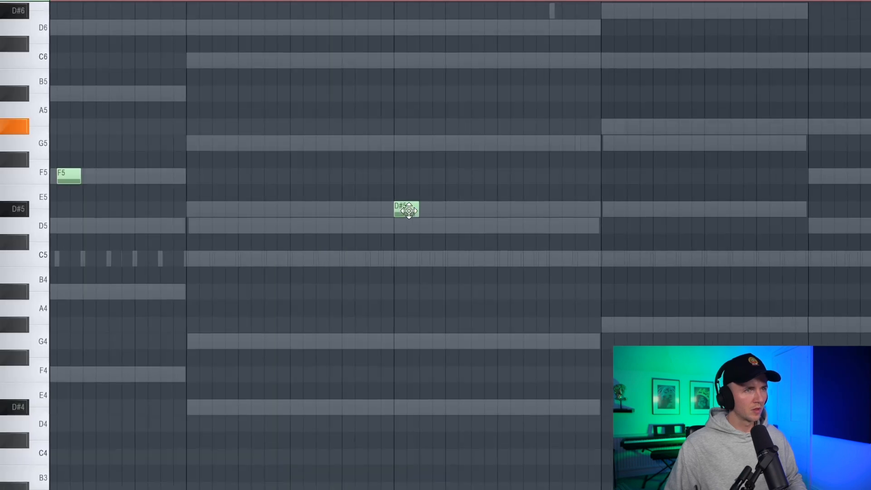
{"action": "left_click", "coordinate": [450, 207]}
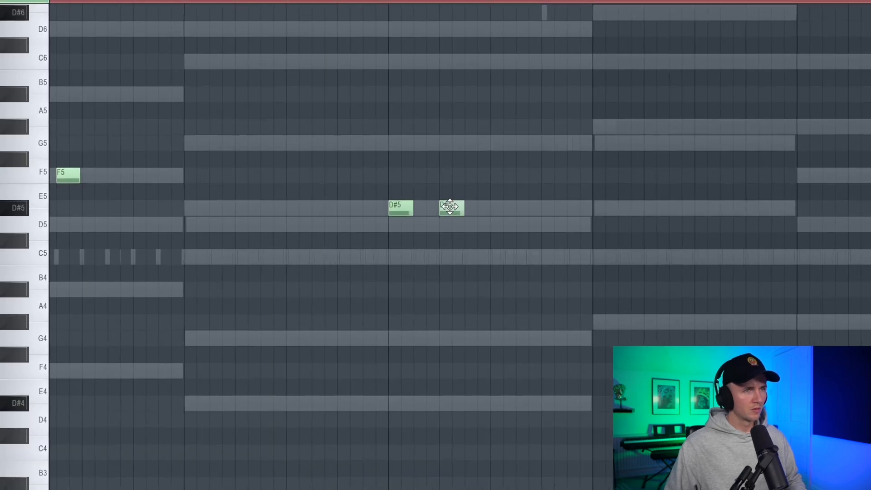
{"action": "left_click", "coordinate": [504, 208]}
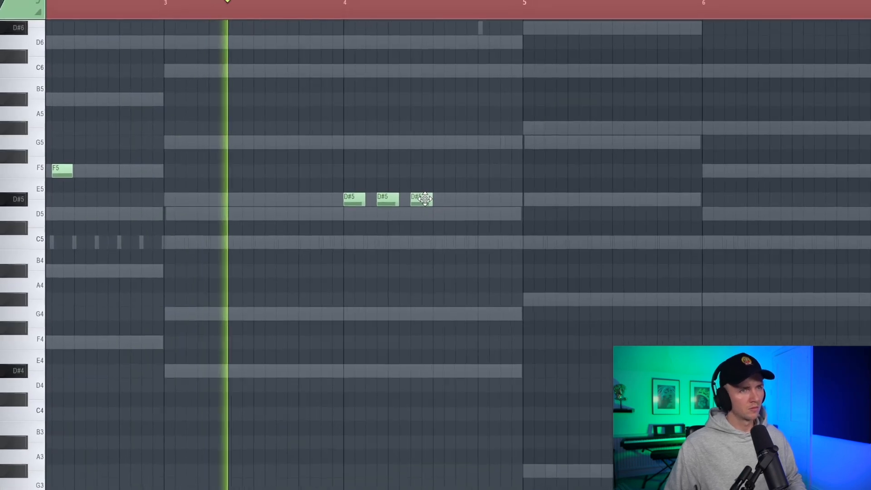
Add two more short D5 notes in the second half of bar 7 of the House Drill - 2023-Mar-08_2 pattern.
{"action": "scroll", "coordinate": [373, 239], "scroll_direction": "down", "scroll_amount": 5}
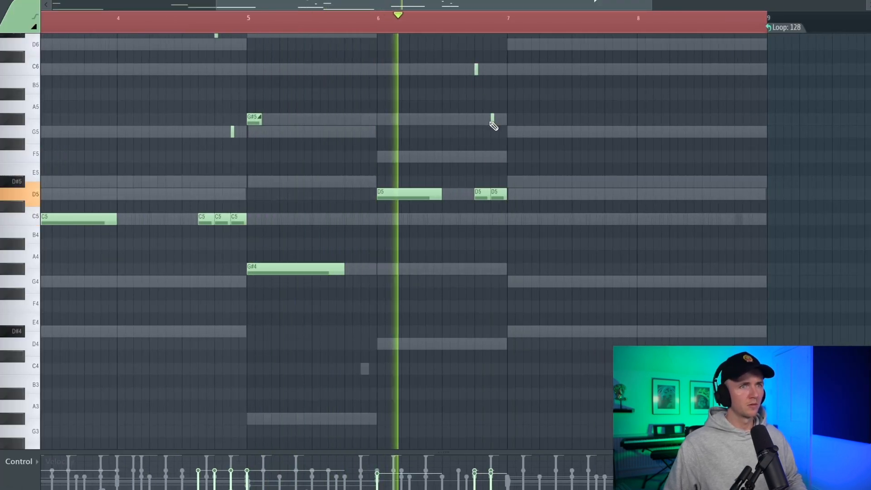
{"action": "scroll", "coordinate": [519, 158], "scroll_direction": "up", "scroll_amount": 2}
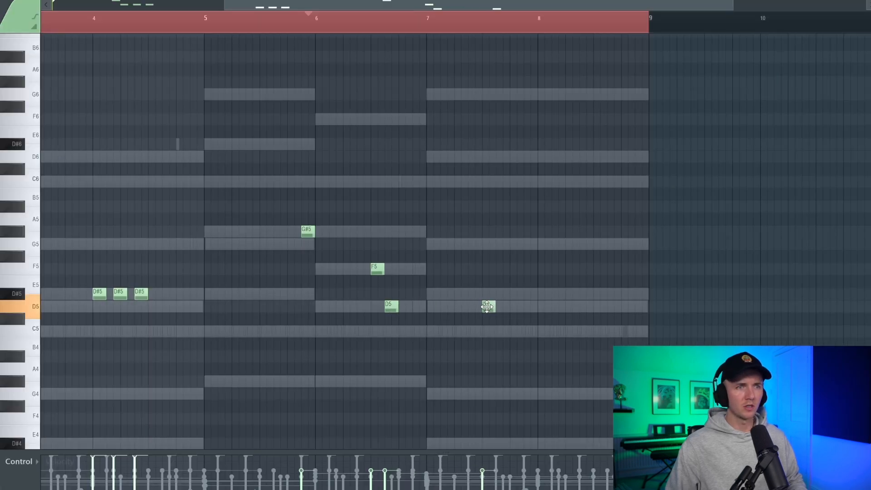
{"action": "key", "text": "space"}
{"action": "left_click", "coordinate": [509, 307]}
{"action": "left_click", "coordinate": [530, 307]}
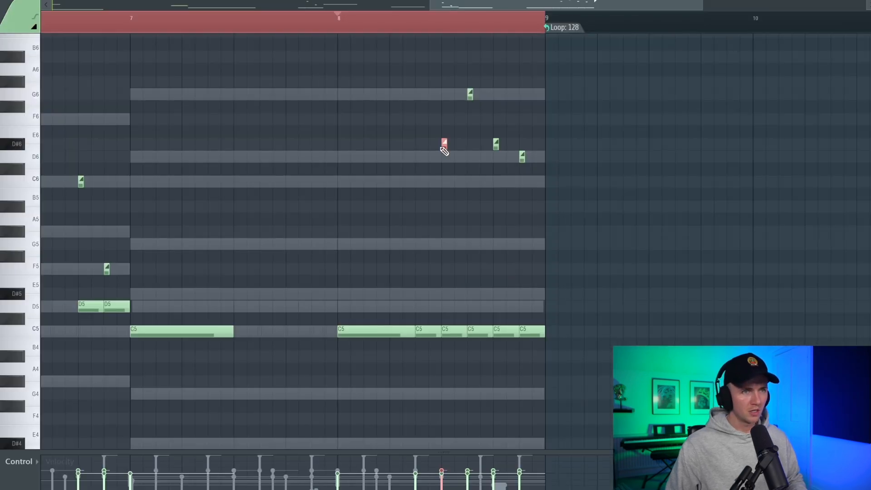
Select the 808 6, House Drill - 2023-Mar-08_2, used Analog Lab V, Kontakt 7 and Pad channels and transpose them up 3 semitones.
{"action": "scroll", "coordinate": [444, 151], "scroll_direction": "down", "scroll_amount": 4}
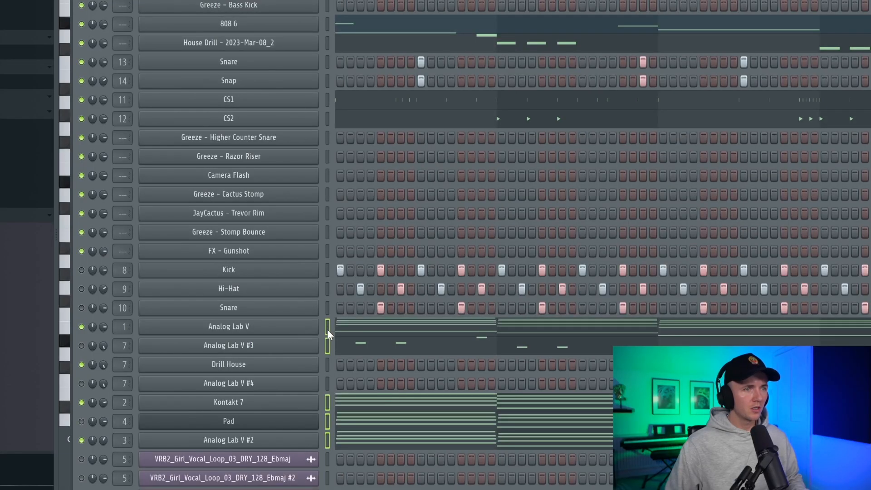
{"action": "scroll", "coordinate": [336, 194], "scroll_direction": "up", "scroll_amount": 1}
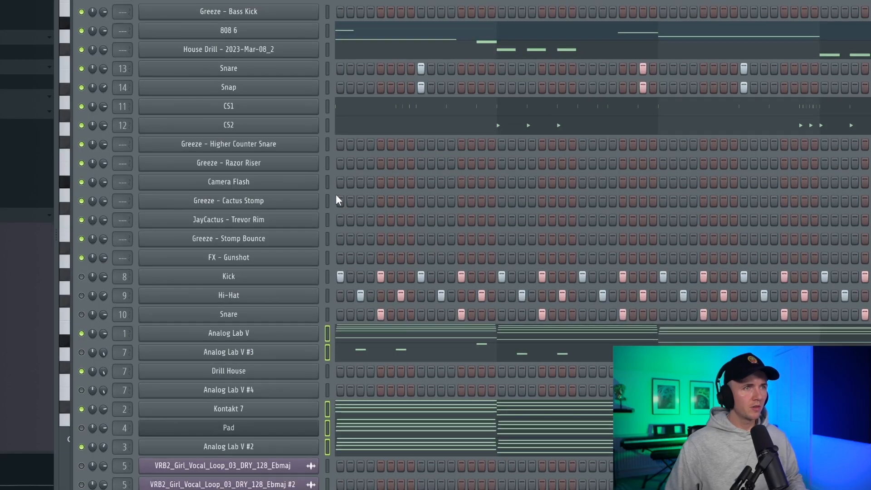
{"action": "key", "text": "F4"}
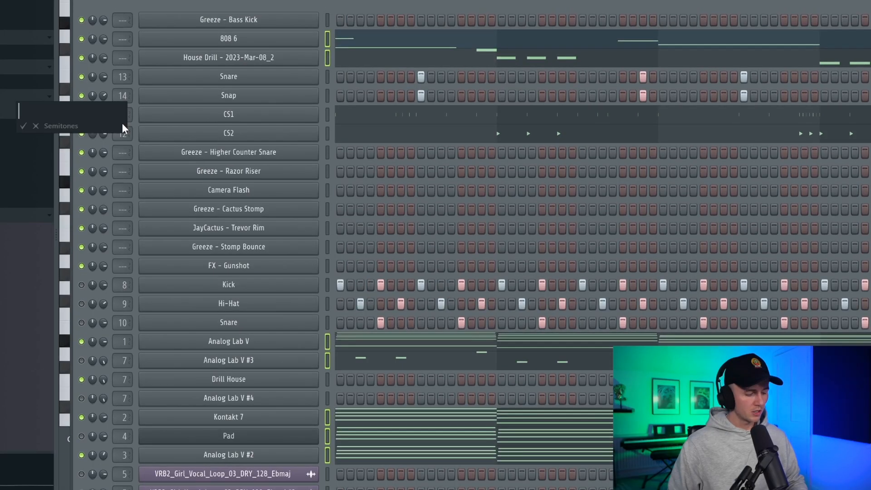
{"action": "type", "text": "a"}
{"action": "key", "text": "Return"}
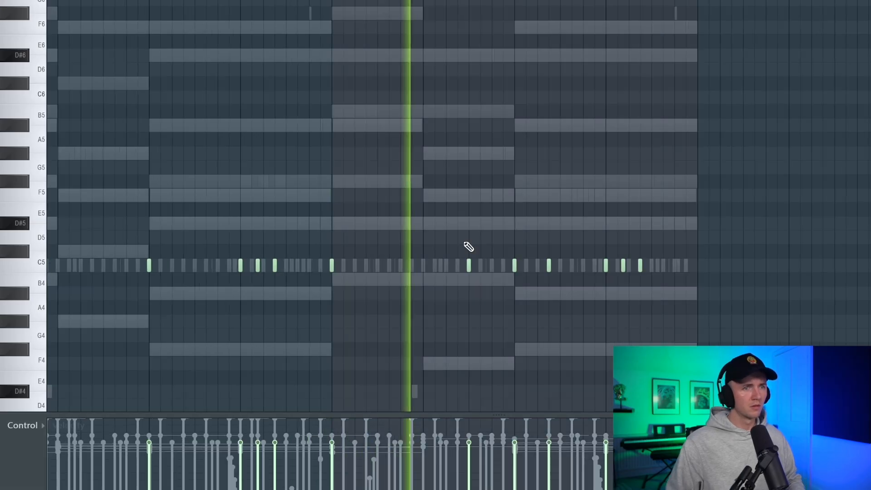
Select all the drum channel's C5 notes in the piano roll and delete the note on step 4 of bar 8.
{"action": "scroll", "coordinate": [466, 243], "scroll_direction": "down", "scroll_amount": 1}
{"action": "key", "text": "ctrl+a"}
{"action": "scroll", "coordinate": [591, 224], "scroll_direction": "up", "scroll_amount": 3}
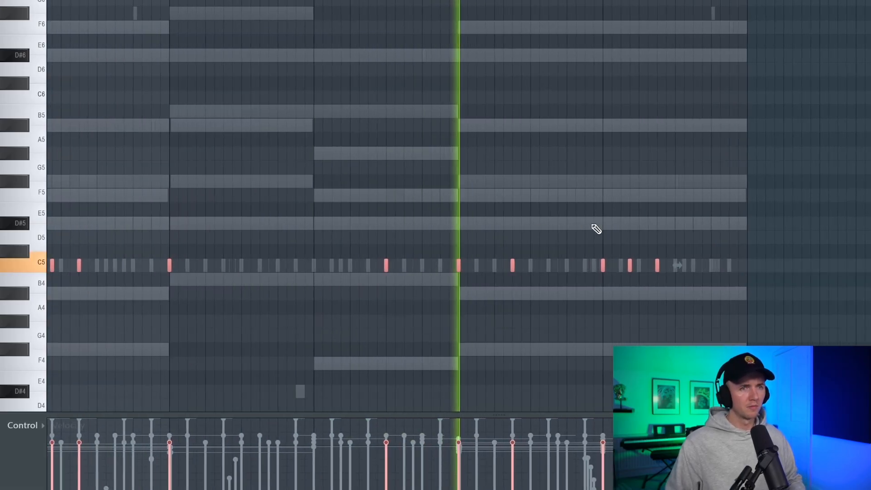
{"action": "right_click", "coordinate": [630, 265]}
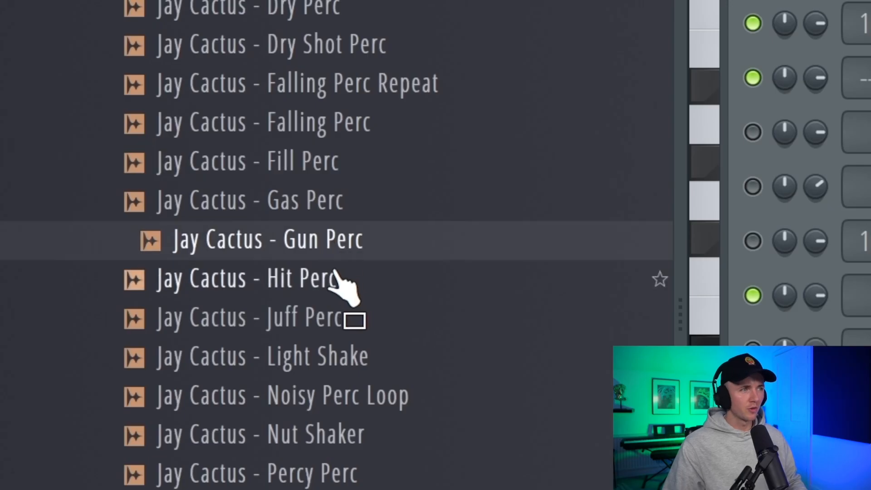
Audition the Jay Cactus percs and add Jay Cactus - Shot Perc as a channel, selecting all of its notes.
{"action": "left_click", "coordinate": [334, 272]}
{"action": "left_click", "coordinate": [332, 349]}
{"action": "left_click", "coordinate": [343, 313]}
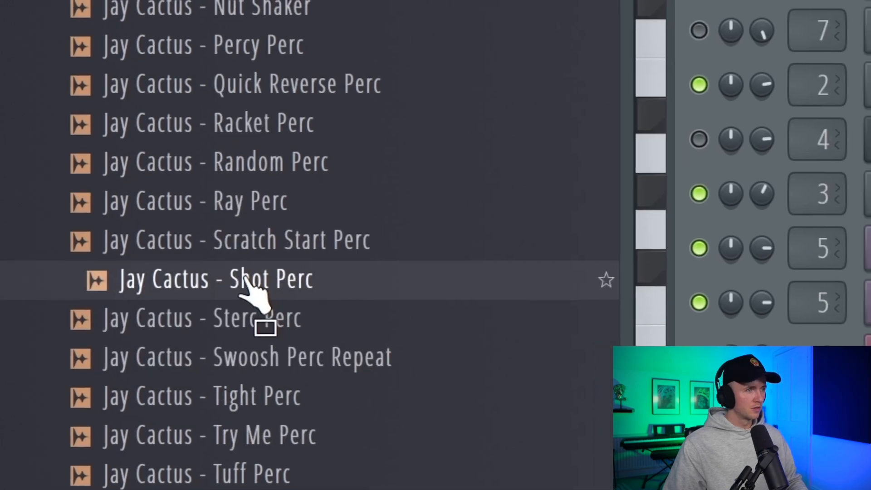
{"action": "left_click_drag", "start_coordinate": [247, 276], "coordinate": [417, 324]}
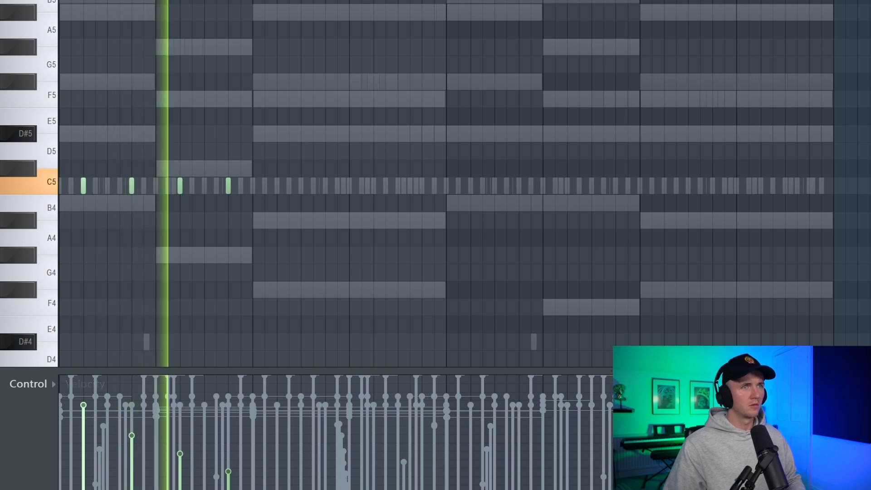
{"action": "key", "text": "ctrl+a"}
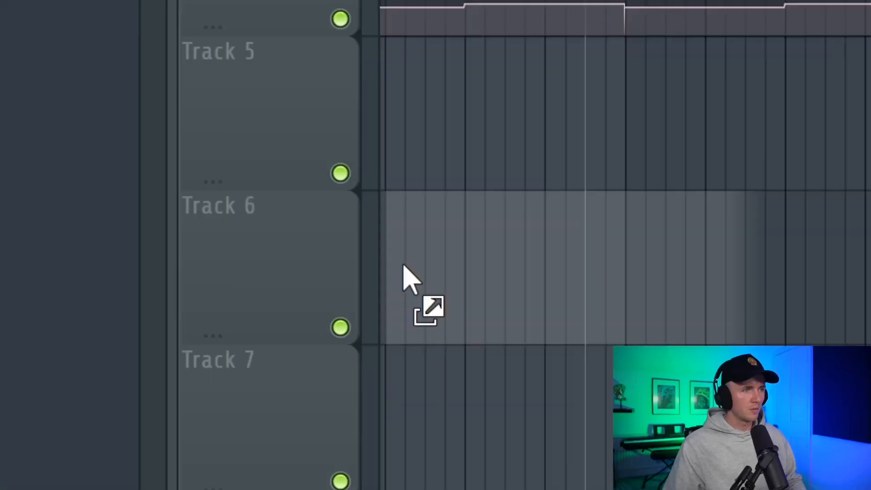
Place Jay Cactus - Swoosh Perc Repeat at the start of Track 5 and copy it under the third Gross Beat clip.
{"action": "left_click_drag", "start_coordinate": [404, 266], "coordinate": [449, 125]}
{"action": "left_click_drag", "start_coordinate": [450, 126], "coordinate": [388, 167]}
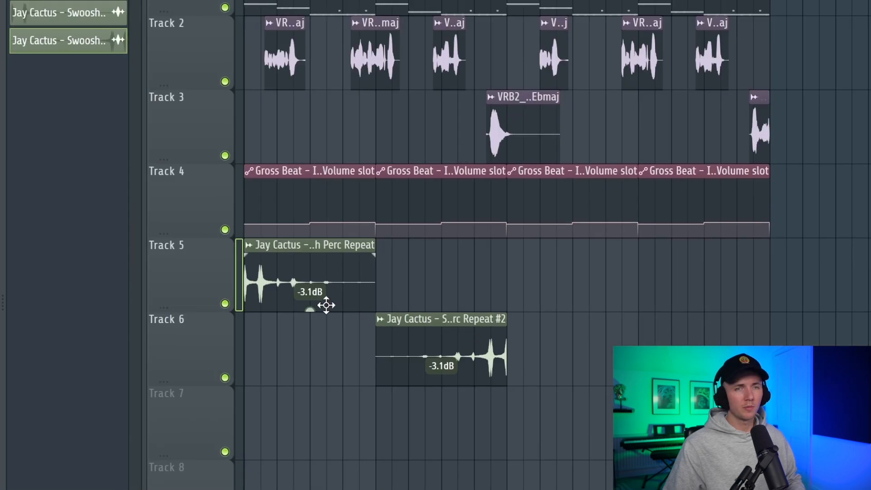
{"action": "left_click_drag", "start_coordinate": [303, 294], "coordinate": [557, 298]}
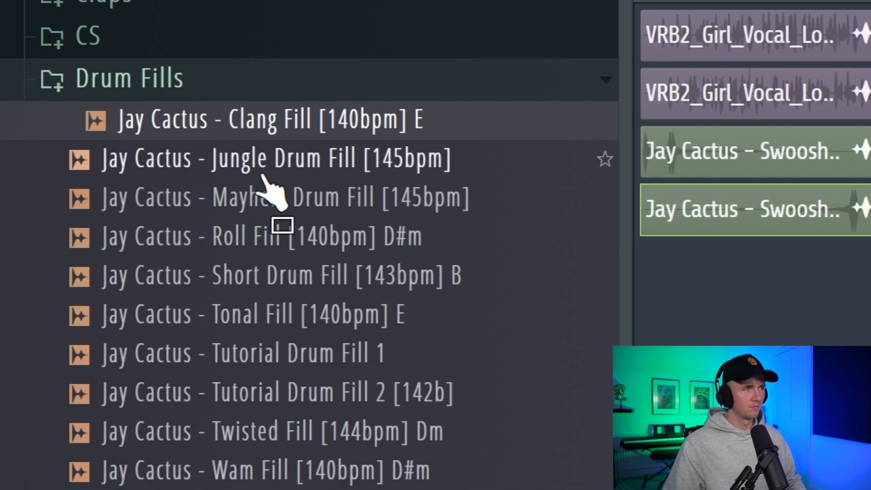
Place Jay Cactus - Mayhem Drum Fill [145bpm] in the playlist at bar 7 on Track 5.
{"action": "left_click", "coordinate": [363, 168]}
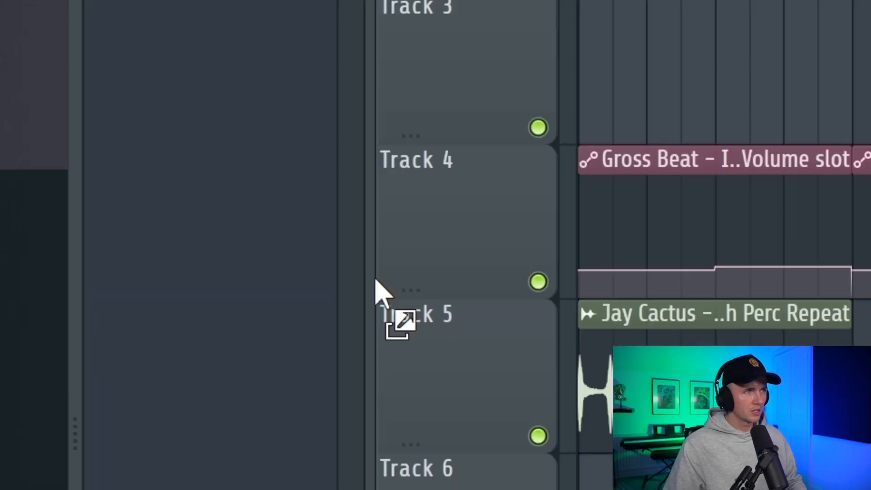
{"action": "left_click_drag", "start_coordinate": [375, 287], "coordinate": [353, 226]}
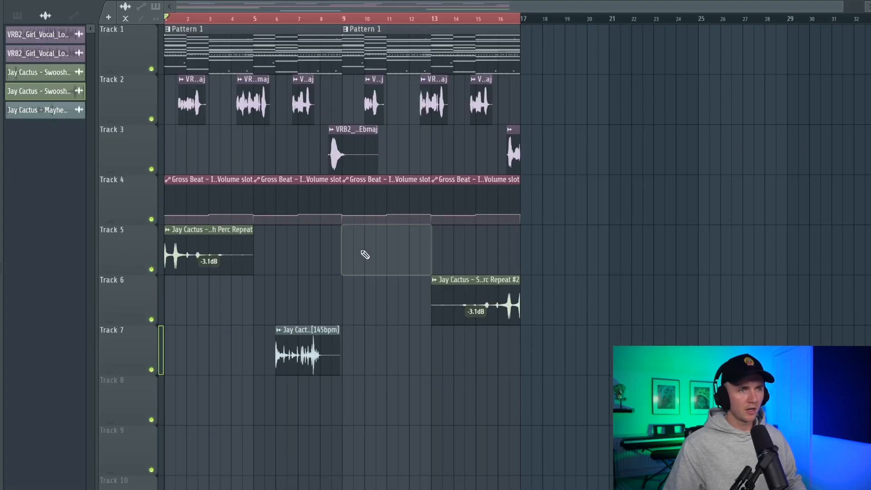
{"action": "scroll", "coordinate": [320, 343], "scroll_direction": "up", "scroll_amount": 4}
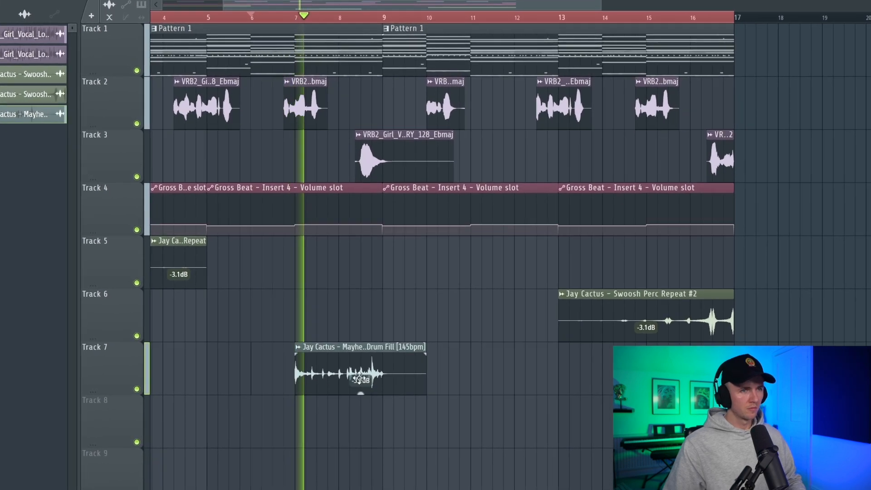
{"action": "left_click_drag", "start_coordinate": [359, 379], "coordinate": [360, 272]}
{"action": "scroll", "coordinate": [363, 343], "scroll_direction": "down", "scroll_amount": 3}
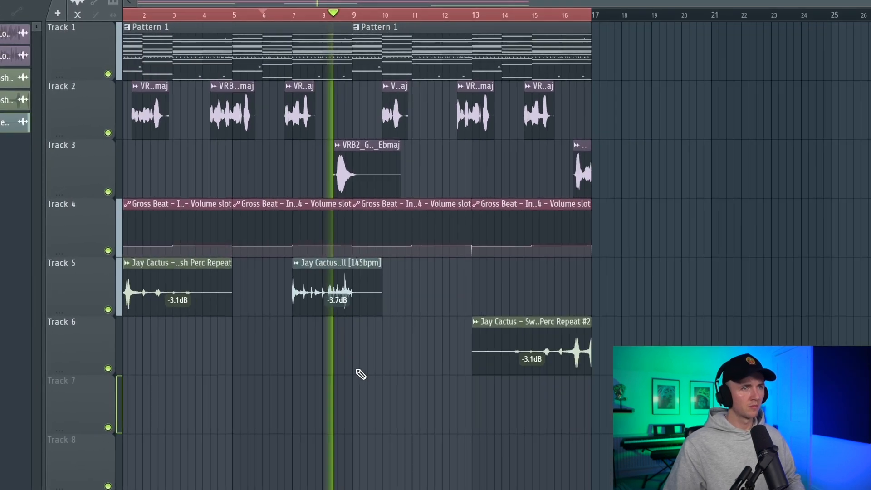
Place JayCactus - Chainz Perc Repeat at bar 9 on Track 7 and lower its clip volume to -2.3 dB.
{"action": "scroll", "coordinate": [357, 370], "scroll_direction": "down", "scroll_amount": 1}
{"action": "scroll", "coordinate": [357, 371], "scroll_direction": "down", "scroll_amount": 1}
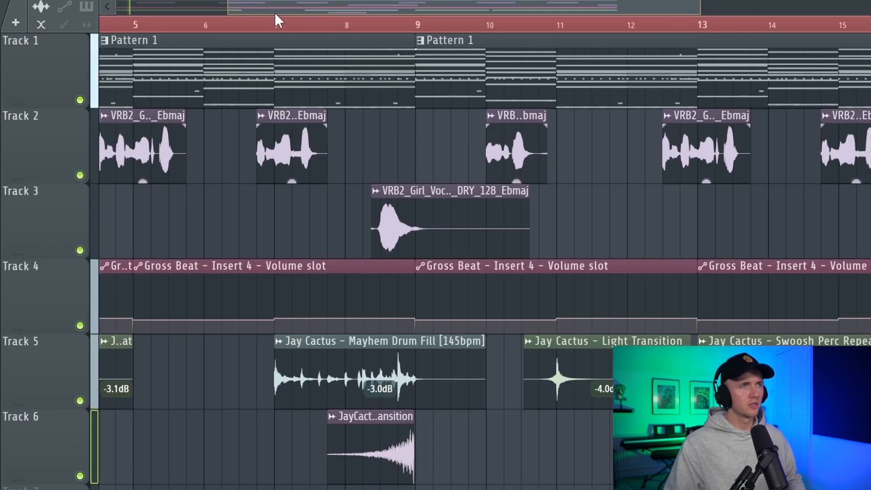
{"action": "scroll", "coordinate": [387, 344], "scroll_direction": "up", "scroll_amount": 3}
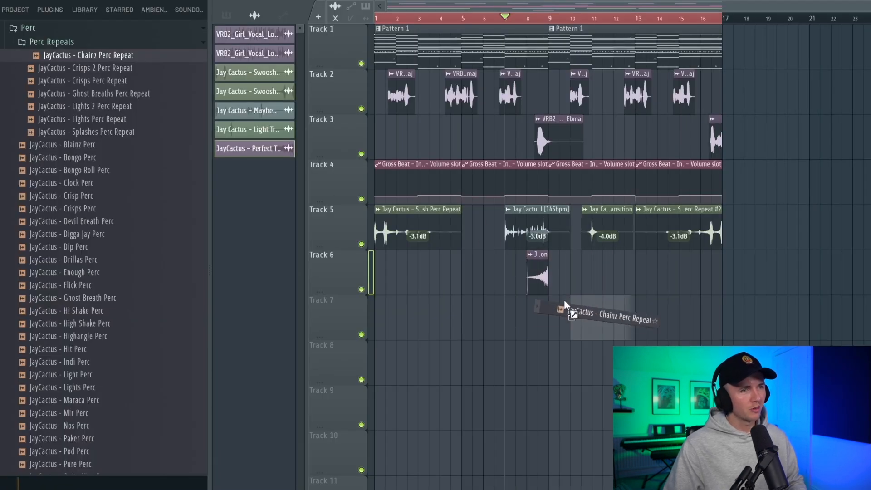
{"action": "left_click_drag", "start_coordinate": [564, 300], "coordinate": [552, 301]}
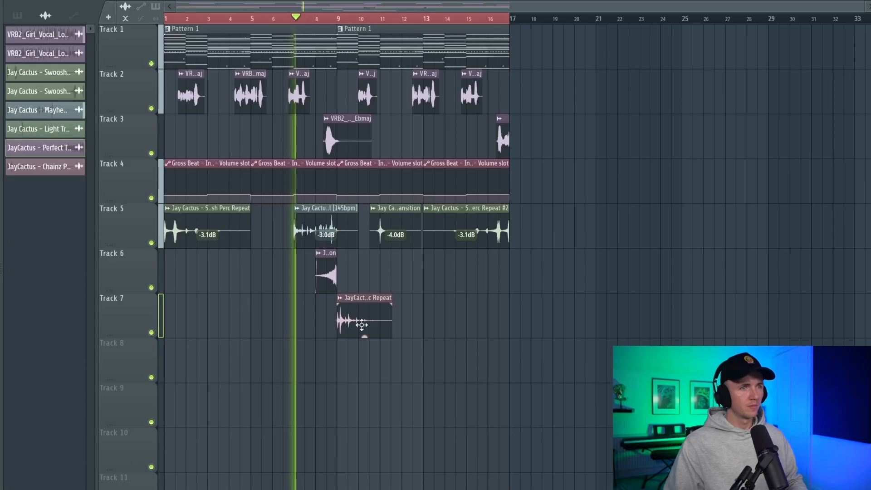
{"action": "left_click_drag", "start_coordinate": [384, 338], "coordinate": [383, 344]}
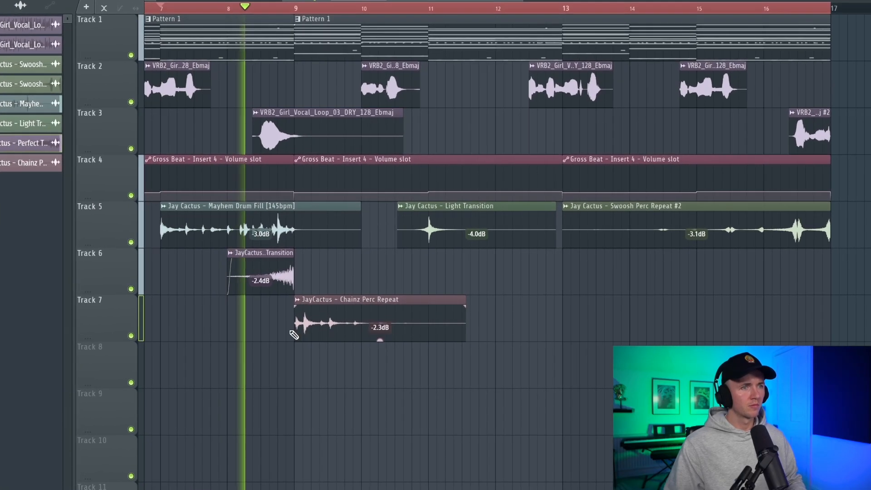
{"action": "scroll", "coordinate": [299, 337], "scroll_direction": "up", "scroll_amount": 5}
{"action": "scroll", "coordinate": [301, 340], "scroll_direction": "down", "scroll_amount": 5}
{"action": "scroll", "coordinate": [281, 347], "scroll_direction": "down", "scroll_amount": 5}
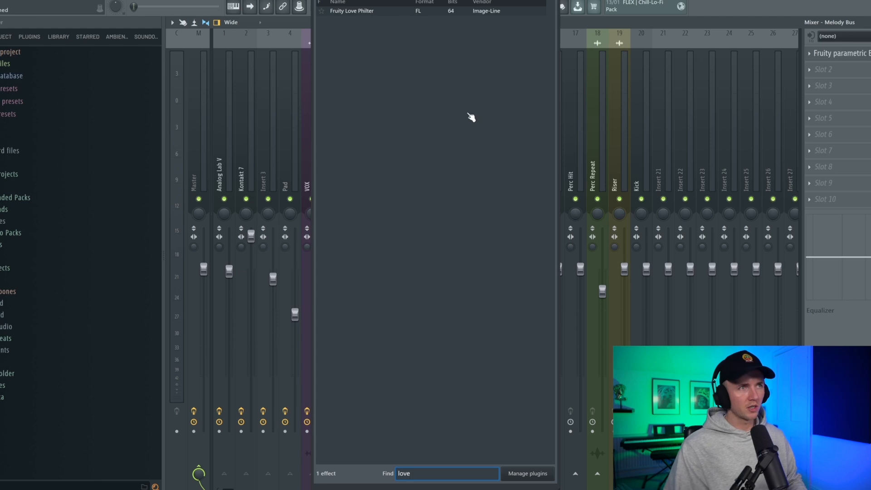
Add Fruity Love Philter to the Melody Bus and adjust the resonance of its first filter.
{"action": "left_click", "coordinate": [359, 12]}
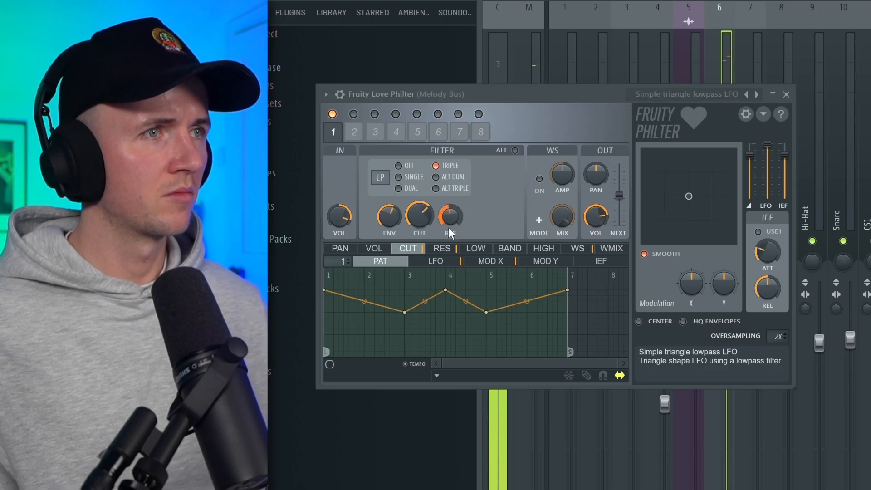
{"action": "left_click_drag", "start_coordinate": [451, 222], "coordinate": [451, 213]}
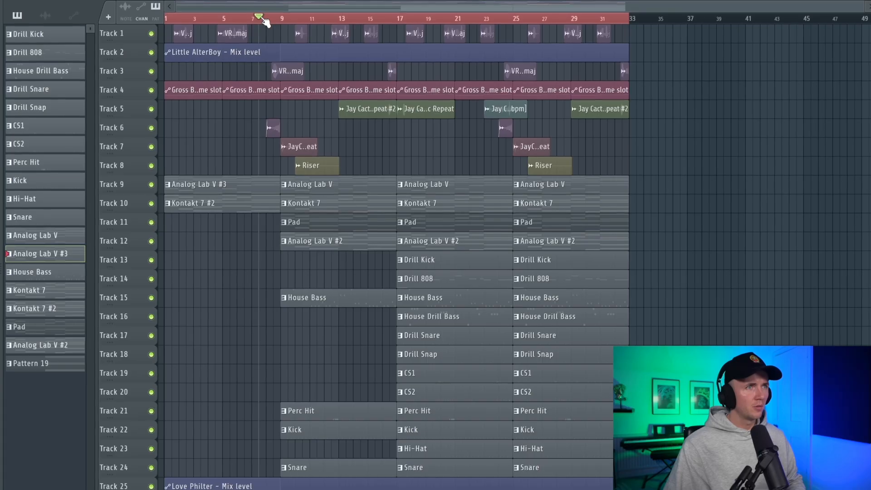
Slice off the openings of the Perc Hit, Kick and Snare clips at bars 10 and 11 so they start at bar 11.
{"action": "scroll", "coordinate": [286, 346], "scroll_direction": "up", "scroll_amount": 3}
{"action": "scroll", "coordinate": [286, 346], "scroll_direction": "up", "scroll_amount": 2}
{"action": "key", "text": "space"}
{"action": "key", "text": "c"}
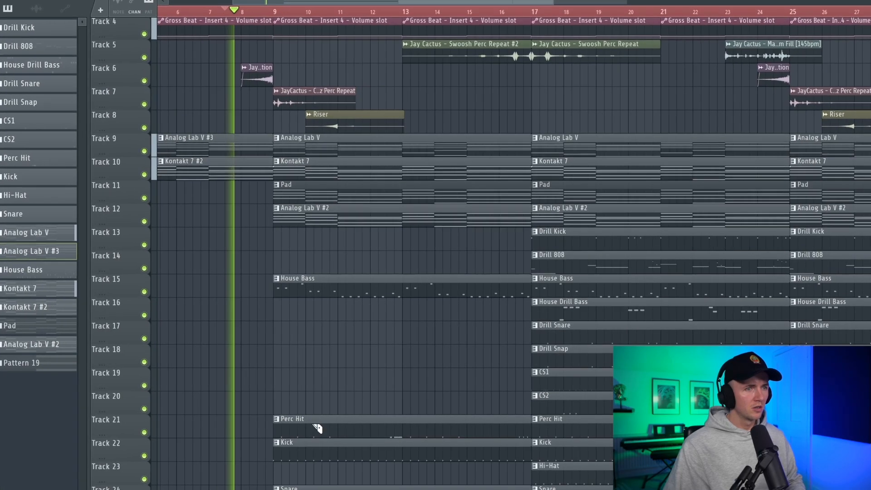
{"action": "left_click_drag", "start_coordinate": [309, 412], "coordinate": [309, 488]}
{"action": "scroll", "coordinate": [290, 411], "scroll_direction": "up", "scroll_amount": 3}
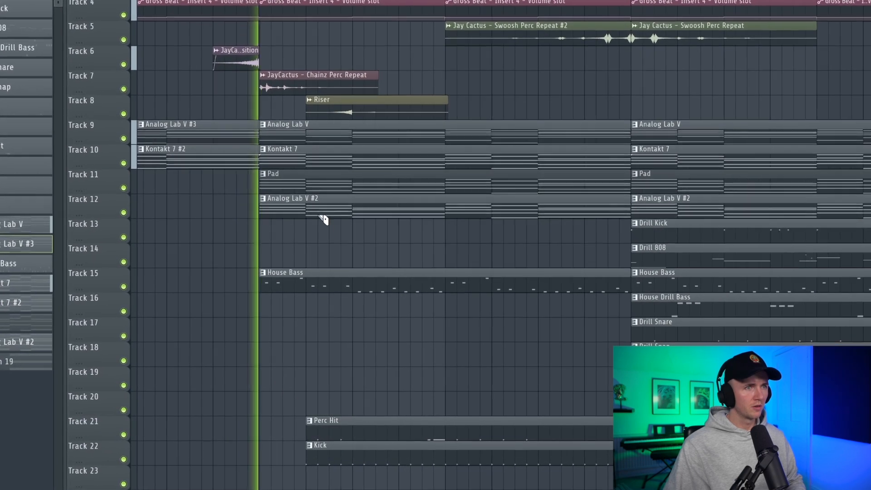
{"action": "left_click_drag", "start_coordinate": [354, 412], "coordinate": [348, 457]}
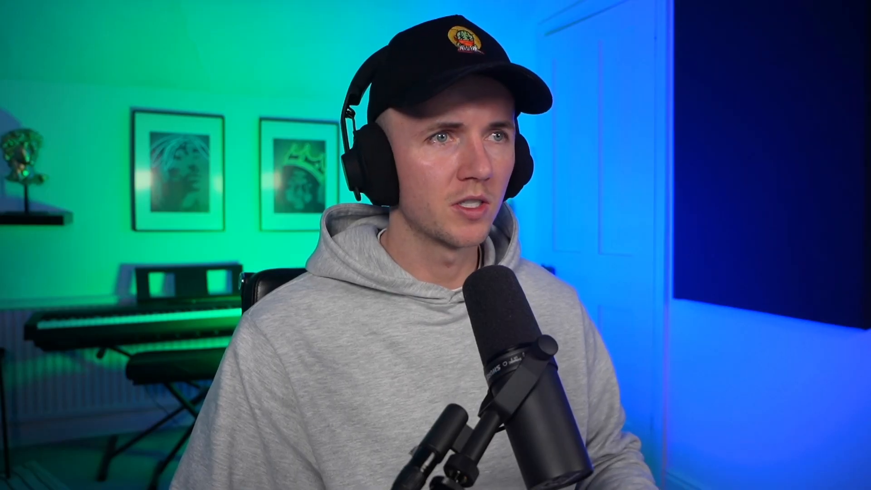
Place the KSHMR short drum fill on Track 13 in the half bar before bar 9 and lower its volume to -2.0 dB.
{"action": "left_click", "coordinate": [328, 254]}
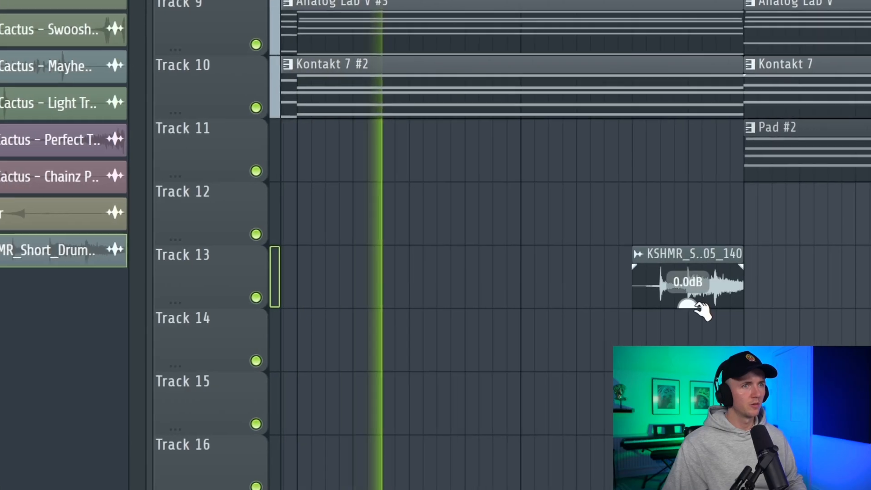
{"action": "left_click_drag", "start_coordinate": [689, 304], "coordinate": [605, 307]}
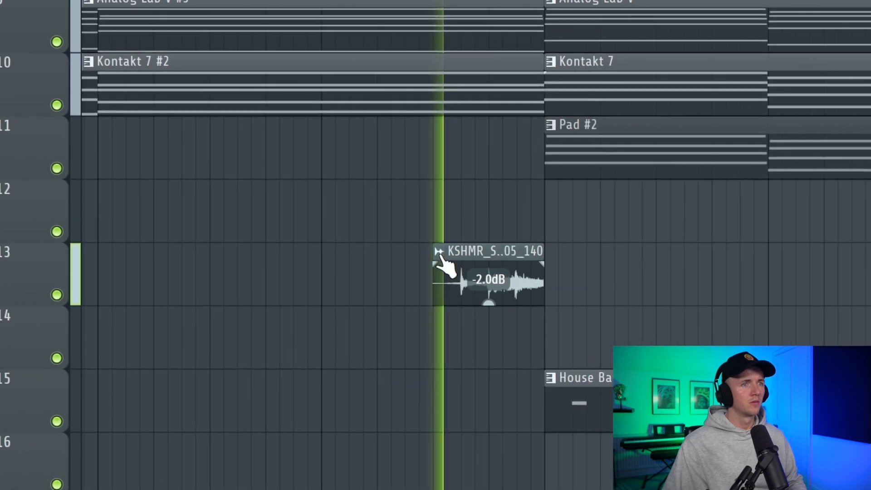
{"action": "right_click", "coordinate": [554, 271]}
{"action": "left_click", "coordinate": [445, 365]}
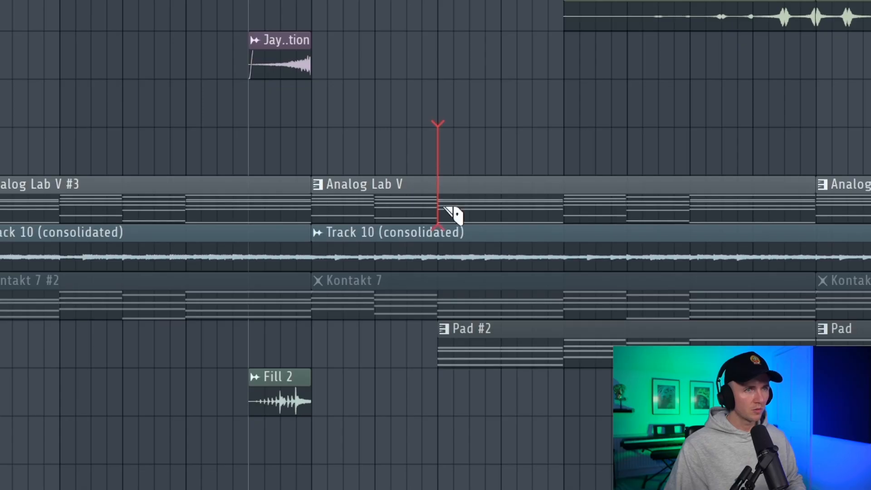
Slice the Analog Lab V, Track 10 (consolidated) and Kontakt 7 clips at bar 11 and play the arrangement.
{"action": "left_click_drag", "start_coordinate": [447, 325], "coordinate": [446, 332]}
{"action": "key", "text": "space"}
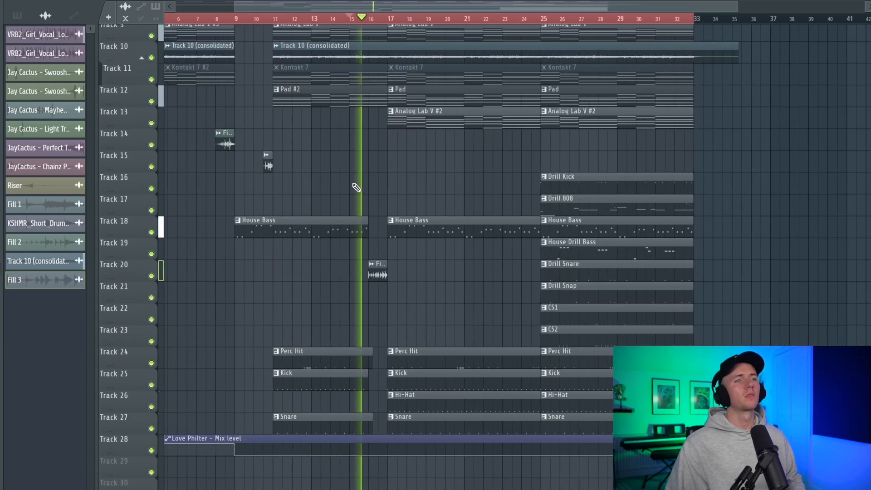
Select all clips on every track from bar 25 onward and shift the block about 8 bars along the timeline.
{"action": "scroll", "coordinate": [357, 187], "scroll_direction": "down", "scroll_amount": 1}
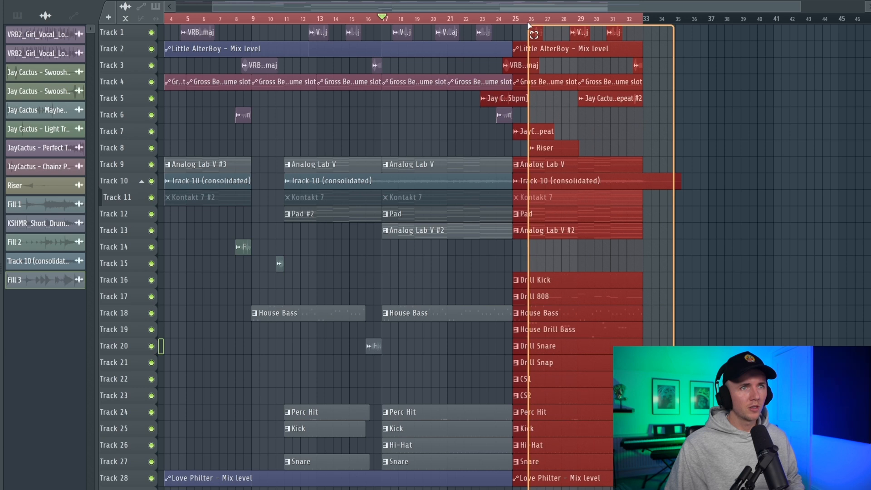
{"action": "left_click_drag", "start_coordinate": [562, 180], "coordinate": [688, 180]}
{"action": "left_click", "coordinate": [539, 151]}
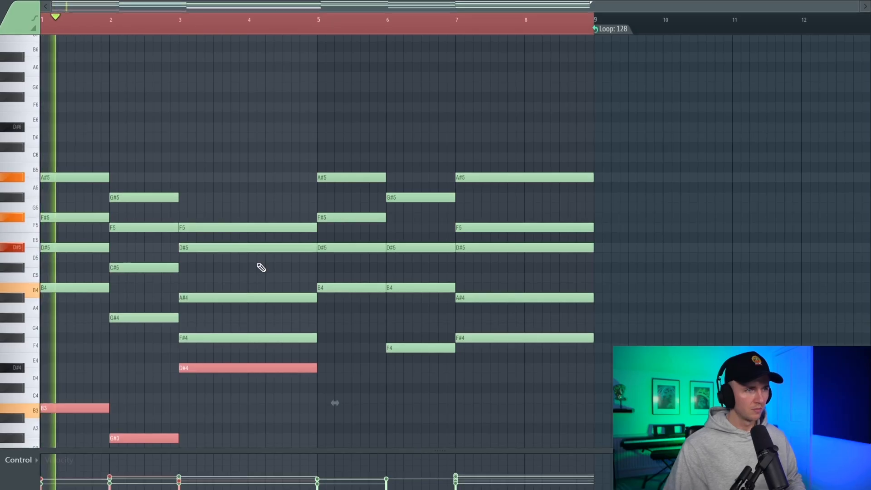
Drop the D#4 bass note at bar 3 one octave and duplicate the B3, G#3 and D#3 bass notes into bars 5 to 8.
{"action": "left_click", "coordinate": [257, 369], "text": "ctrl"}
{"action": "key", "text": "ctrl+Down"}
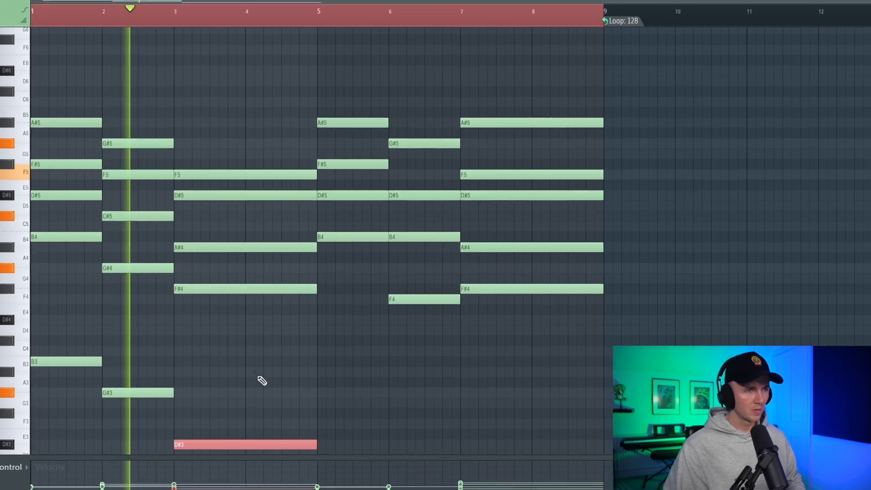
{"action": "left_click", "coordinate": [261, 381], "text": "ctrl"}
{"action": "mouse_move", "coordinate": [251, 459]}
{"action": "left_mouse_down"}
{"action": "mouse_move", "coordinate": [56, 350]}
{"action": "mouse_move", "coordinate": [354, 361]}
{"action": "mouse_move", "coordinate": [347, 361]}
{"action": "left_mouse_up"}
{"action": "left_click", "coordinate": [458, 427]}
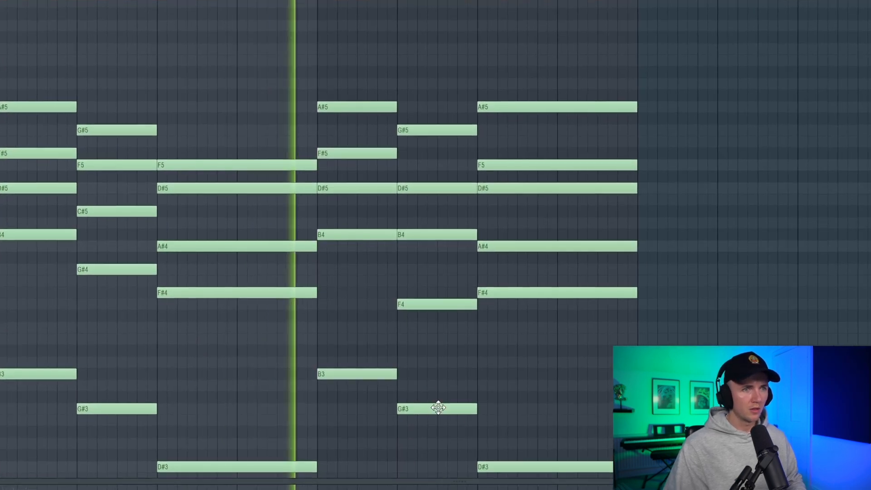
Change the bar 6 bass note to F3 and raise the D#5 in the bar 7 chord one octave to D#6.
{"action": "left_click_drag", "start_coordinate": [436, 404], "coordinate": [439, 352]}
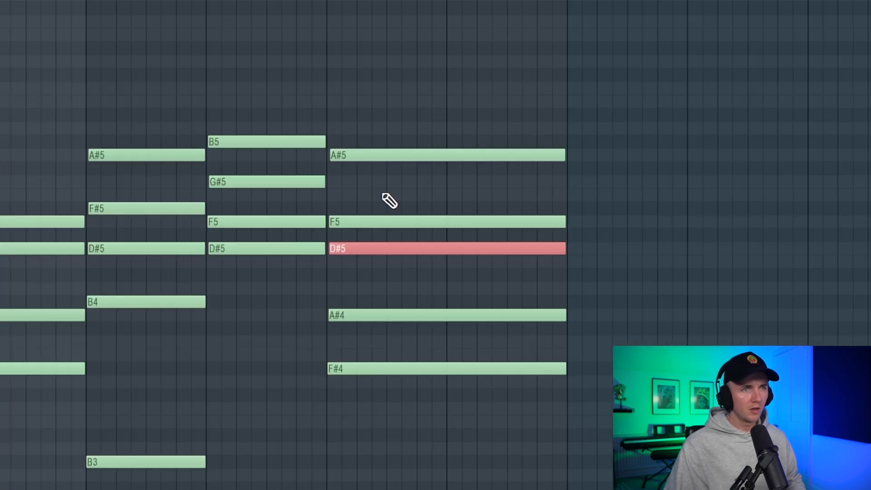
{"action": "key", "text": "ctrl+Up"}
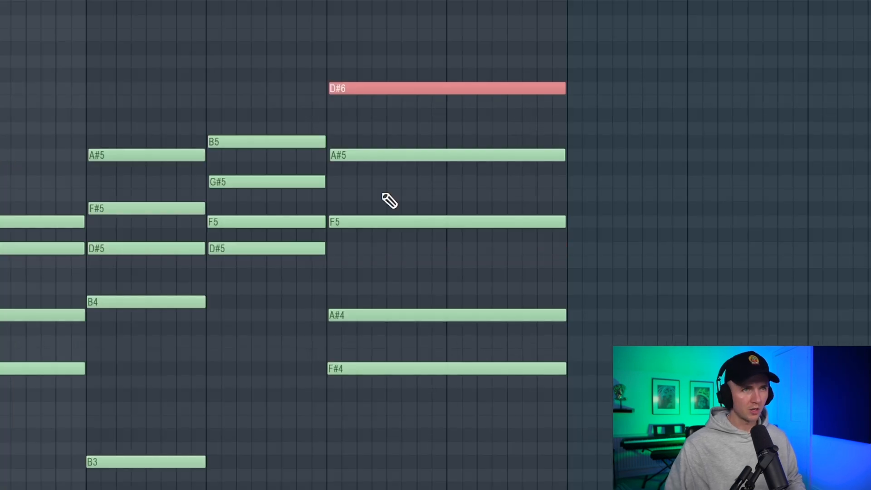
{"action": "key", "text": "space"}
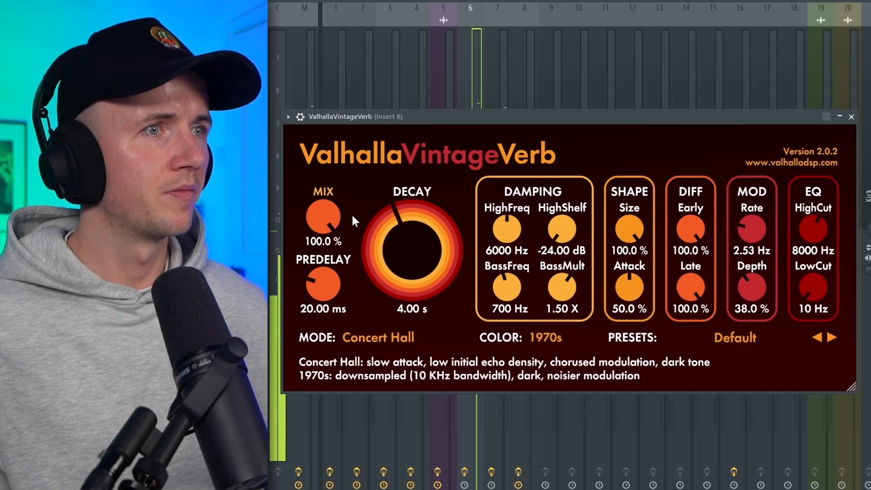
Set ValhallaVintageVerb on Insert 6 to 56% mix, 0 ms predelay and 2.14 s decay, and adjust its low cut.
{"action": "left_click_drag", "start_coordinate": [333, 189], "coordinate": [343, 254]}
{"action": "left_click_drag", "start_coordinate": [333, 260], "coordinate": [333, 291]}
{"action": "left_click_drag", "start_coordinate": [417, 262], "coordinate": [415, 266]}
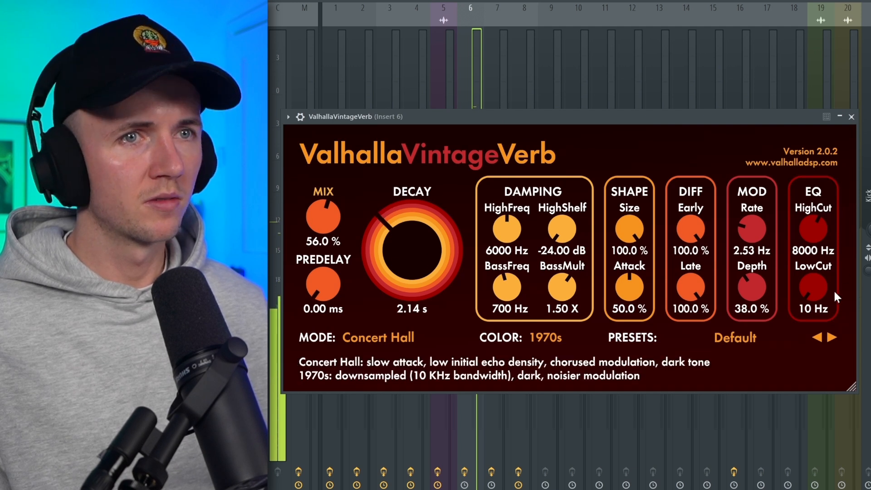
{"action": "left_click_drag", "start_coordinate": [813, 287], "coordinate": [803, 255]}
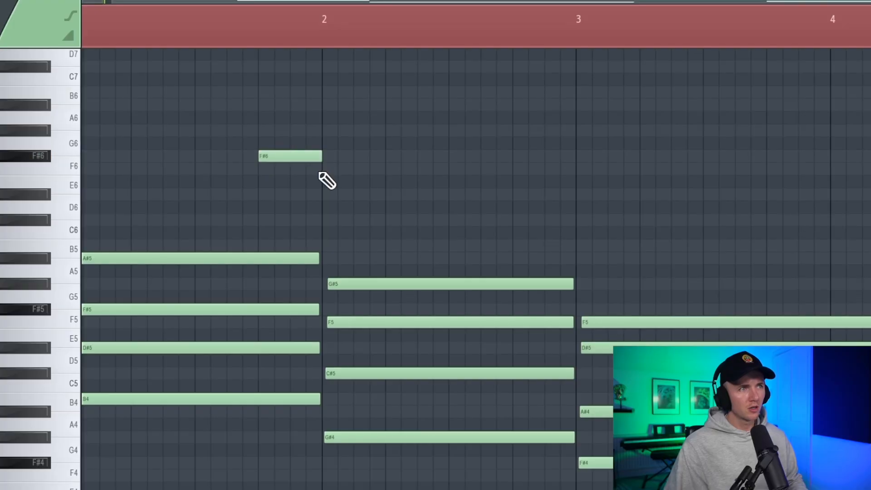
Write a top melody with short F#6 and G#6 notes before bar 2, F6 and C#6 in bar 2 and D#6 in bar 3, deleting bar 4's F6.
{"action": "key", "text": "space"}
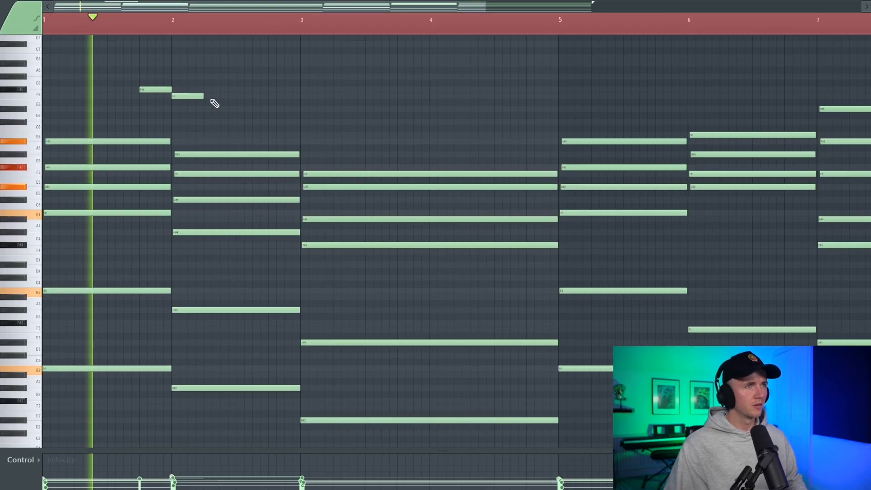
{"action": "left_click_drag", "start_coordinate": [203, 97], "coordinate": [252, 101]}
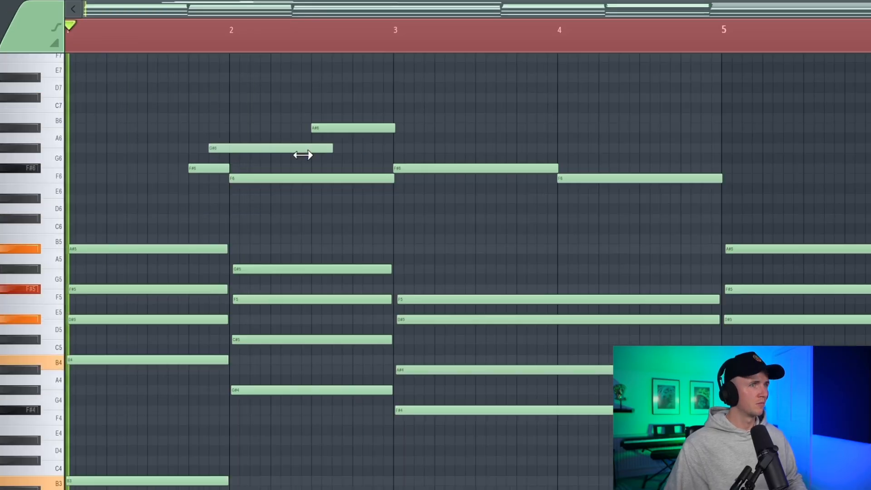
{"action": "key", "text": "space"}
{"action": "left_click_drag", "start_coordinate": [301, 151], "coordinate": [208, 166]}
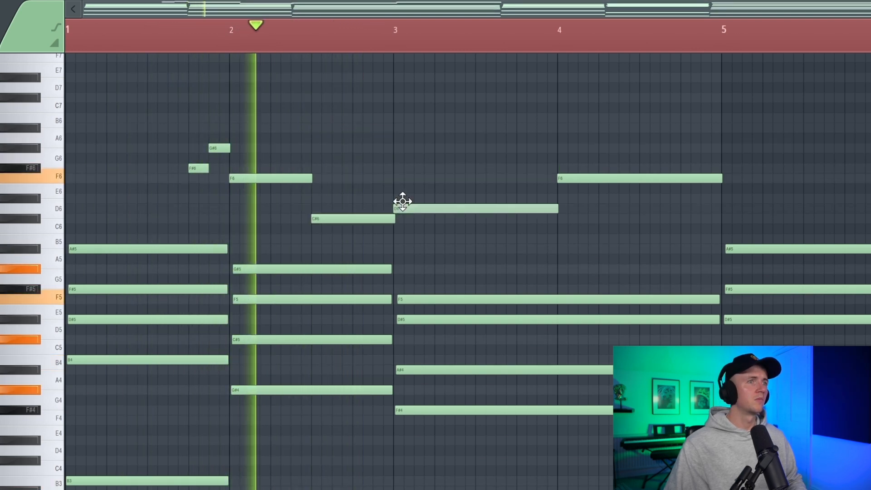
{"action": "left_click_drag", "start_coordinate": [403, 202], "coordinate": [403, 195]}
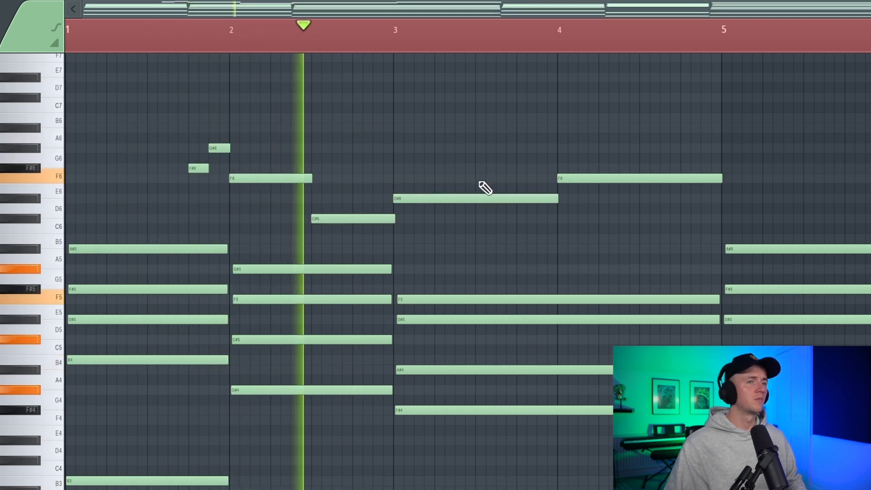
{"action": "right_click", "coordinate": [583, 179]}
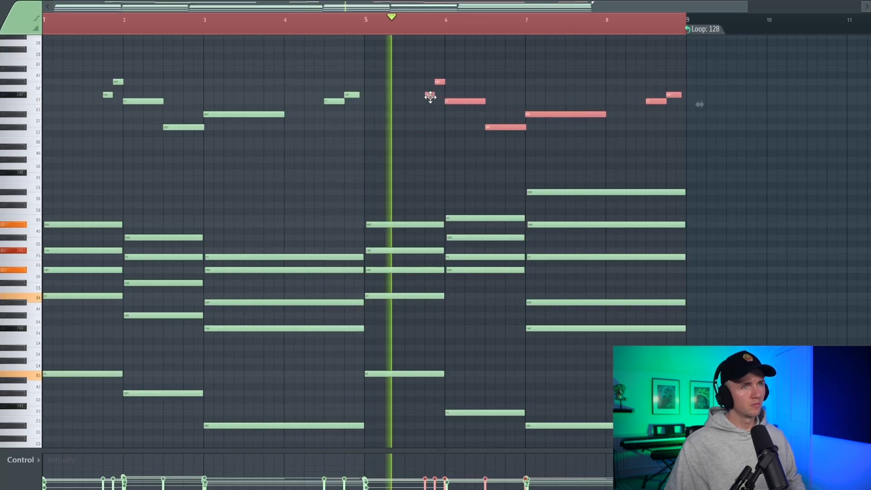
Vary the duplicated melody phrase in bars 5 to 8 by raising its notes in bars 6 and 7.
{"action": "left_click", "coordinate": [495, 104], "text": "ctrl"}
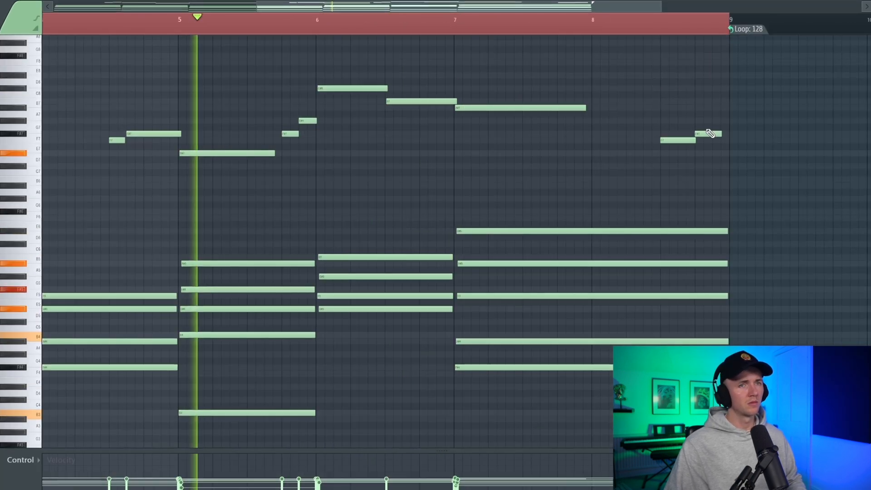
{"action": "scroll", "coordinate": [555, 138], "scroll_direction": "down", "scroll_amount": 3}
{"action": "scroll", "coordinate": [506, 136], "scroll_direction": "up", "scroll_amount": 2}
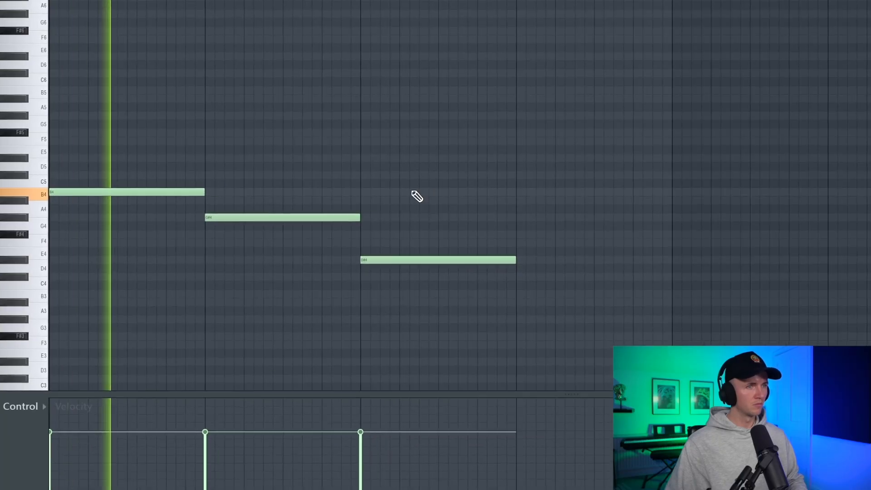
Extend the D#4 bass note to two bars and add a long F4 note starting just before it ends.
{"action": "key", "text": "ctrl+a"}
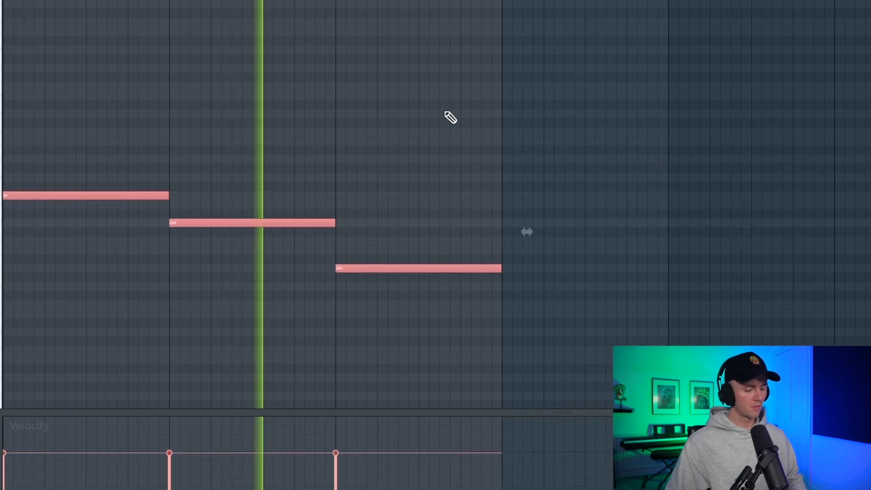
{"action": "left_click", "coordinate": [510, 218]}
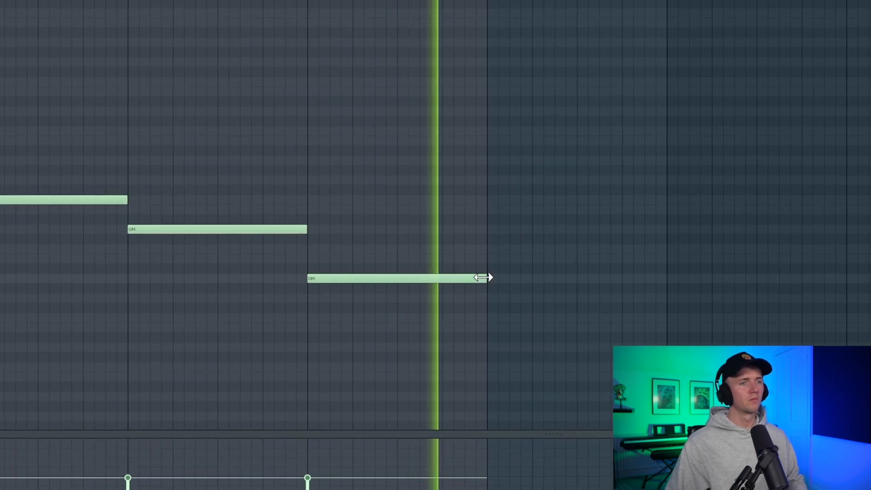
{"action": "left_click_drag", "start_coordinate": [645, 272], "coordinate": [667, 272]}
{"action": "left_click", "coordinate": [625, 262]}
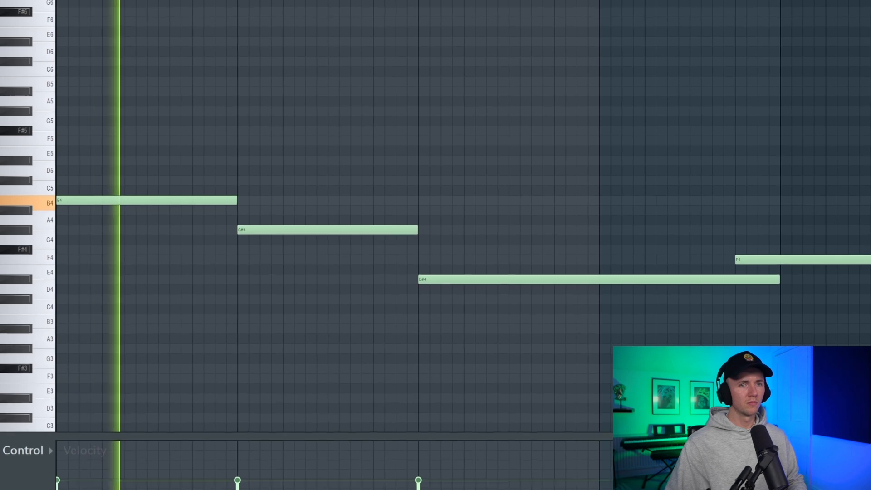
{"action": "left_click_drag", "start_coordinate": [868, 260], "coordinate": [771, 255]}
{"action": "key", "text": "ctrl+a"}
{"action": "scroll", "coordinate": [648, 111], "scroll_direction": "down", "scroll_amount": 1}
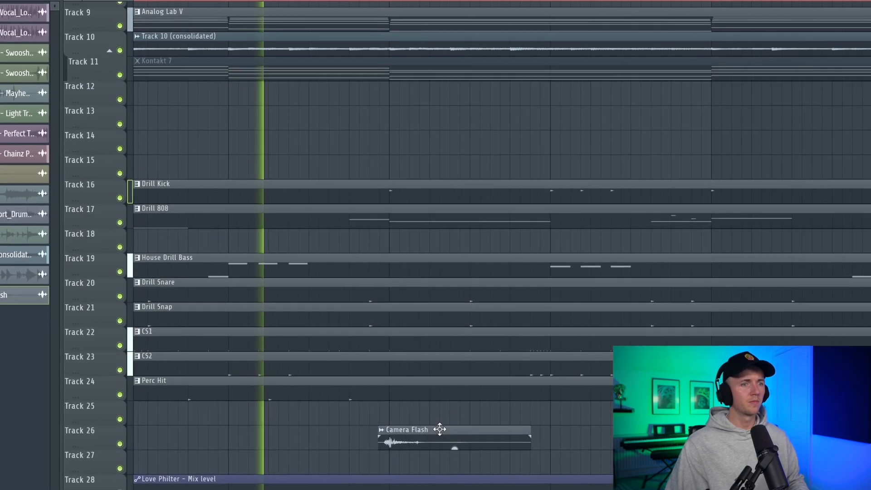
Move the Camera Flash clip on Track 26 earlier, to about bar 35.
{"action": "left_click_drag", "start_coordinate": [443, 425], "coordinate": [326, 421]}
{"action": "left_click", "coordinate": [262, 432]}
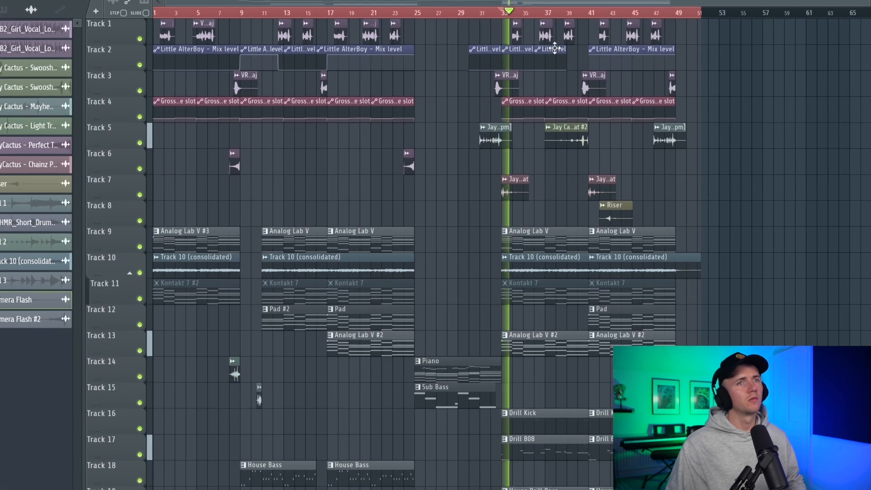
Duplicate the whole arrangement across all playlist tracks.
{"action": "scroll", "coordinate": [559, 61], "scroll_direction": "up", "scroll_amount": 4}
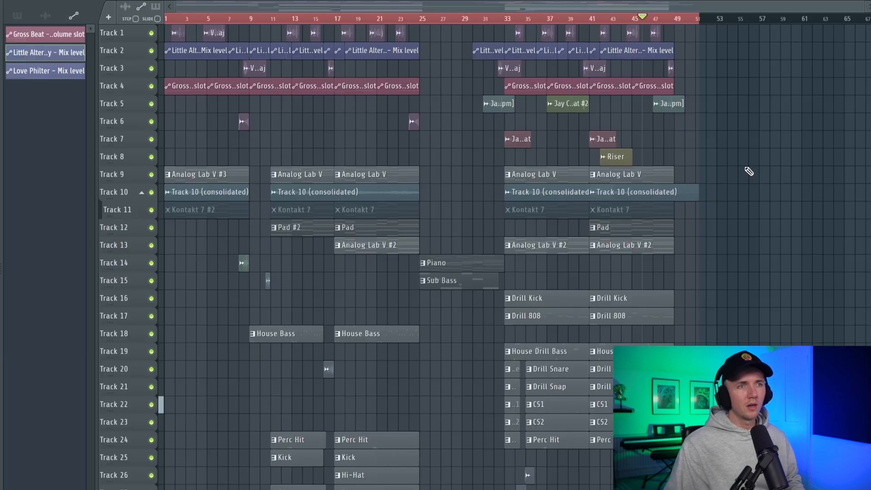
{"action": "scroll", "coordinate": [751, 170], "scroll_direction": "down", "scroll_amount": 1}
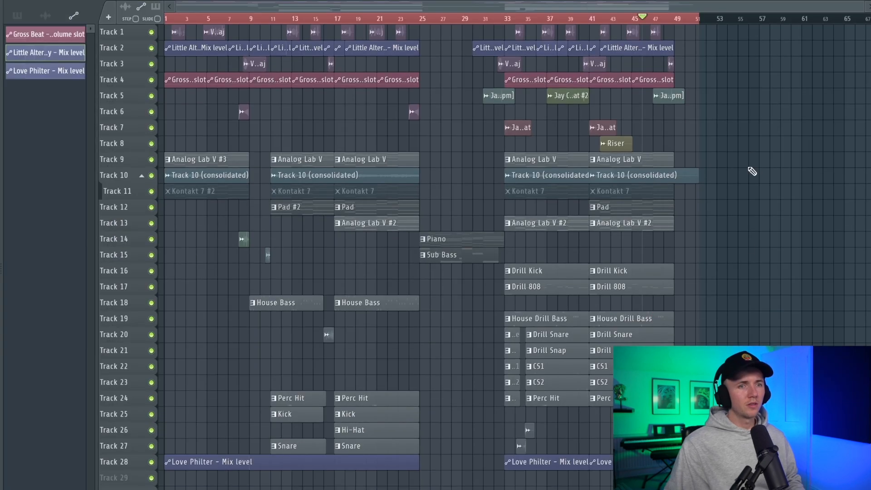
{"action": "key", "text": "ctrl+a"}
{"action": "key", "text": "ctrl+b"}
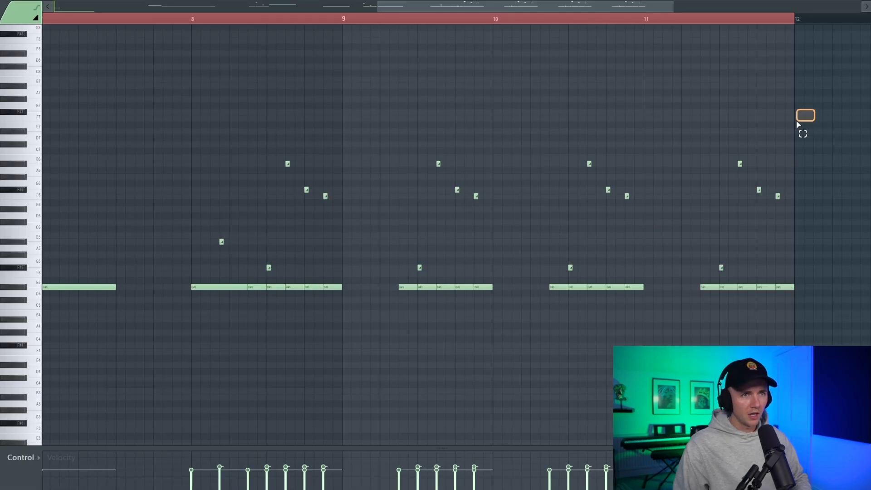
Select the repeated notes in bars 9 to 11 of the pattern.
{"action": "left_click_drag", "start_coordinate": [812, 111], "coordinate": [411, 306]}
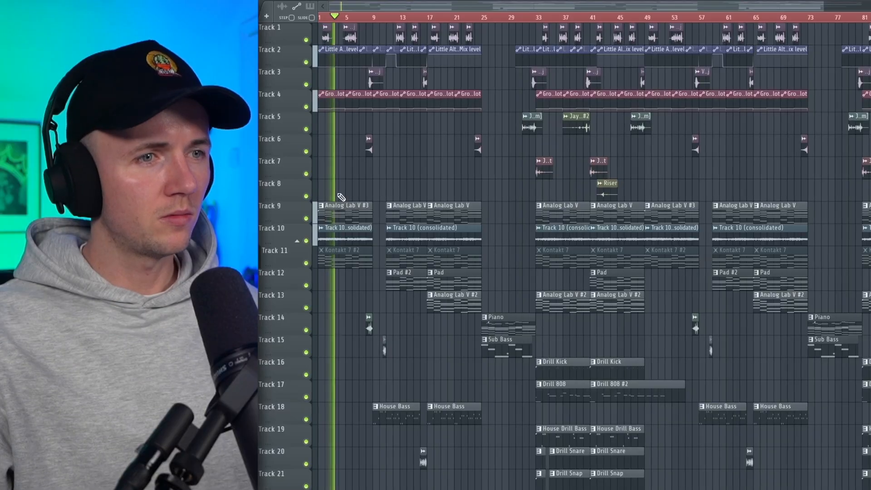
Play through the arrangement and examine its clips, from the vocal tracks down to the drum, Love Philter and tempo tracks.
{"action": "scroll", "coordinate": [352, 277], "scroll_direction": "down", "scroll_amount": 8}
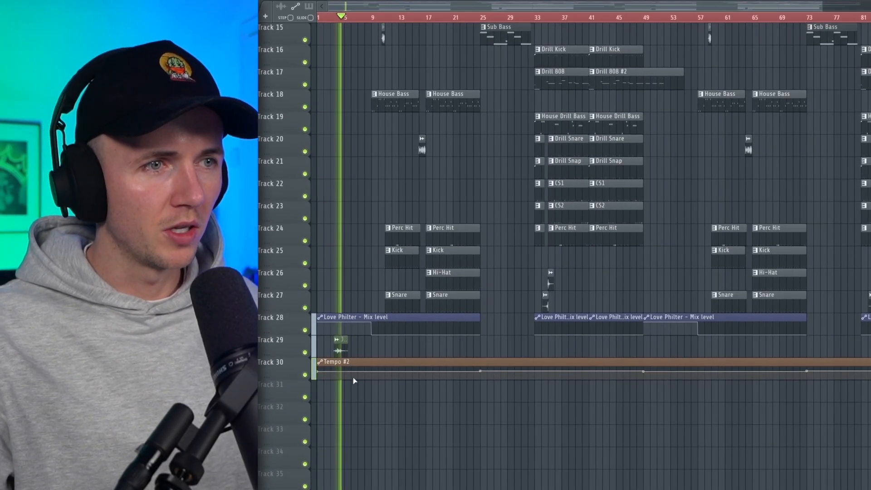
{"action": "scroll", "coordinate": [352, 374], "scroll_direction": "up", "scroll_amount": 8}
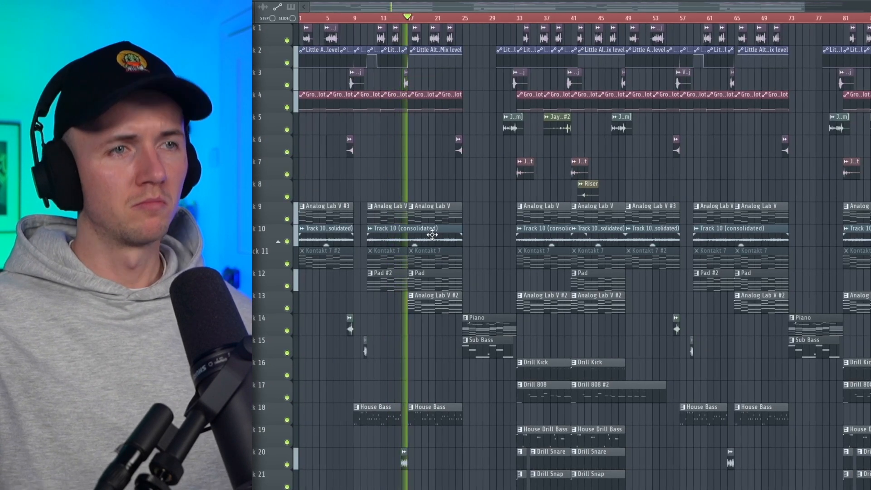
{"action": "scroll", "coordinate": [434, 245], "scroll_direction": "down", "scroll_amount": 3}
{"action": "scroll", "coordinate": [435, 252], "scroll_direction": "down", "scroll_amount": 3}
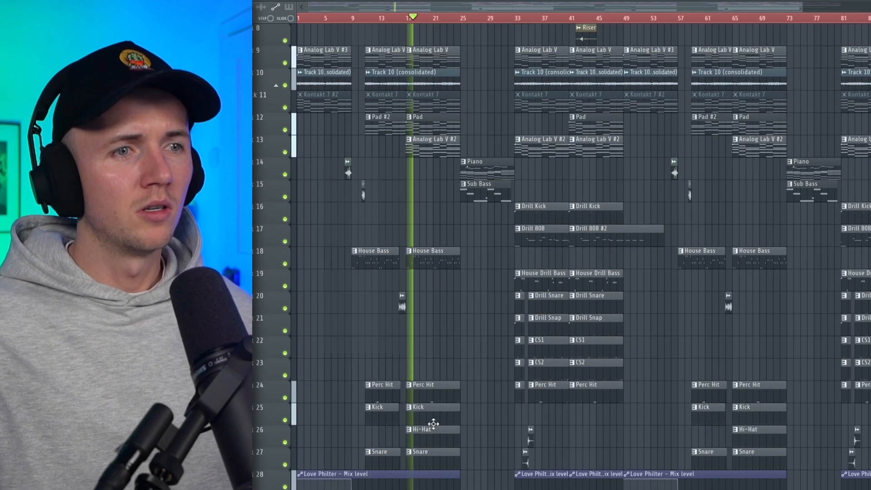
{"action": "scroll", "coordinate": [435, 441], "scroll_direction": "up", "scroll_amount": 5}
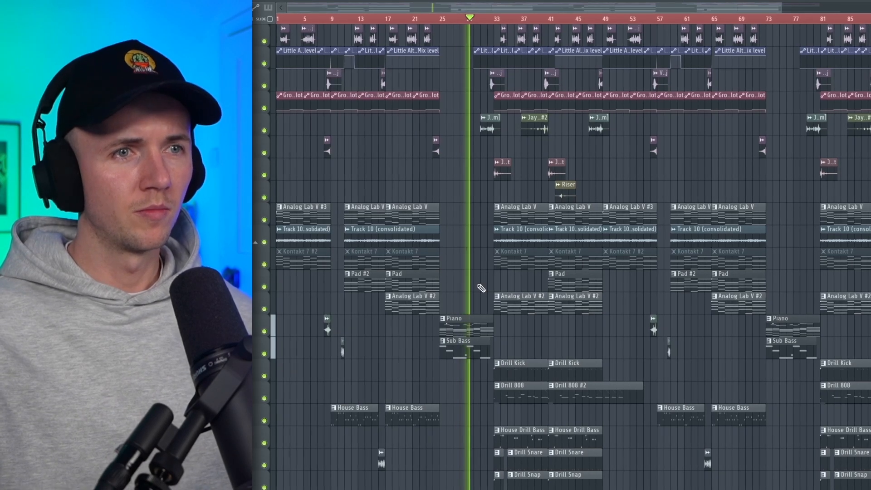
{"action": "scroll", "coordinate": [482, 289], "scroll_direction": "down", "scroll_amount": 1}
{"action": "scroll", "coordinate": [575, 335], "scroll_direction": "up", "scroll_amount": 2}
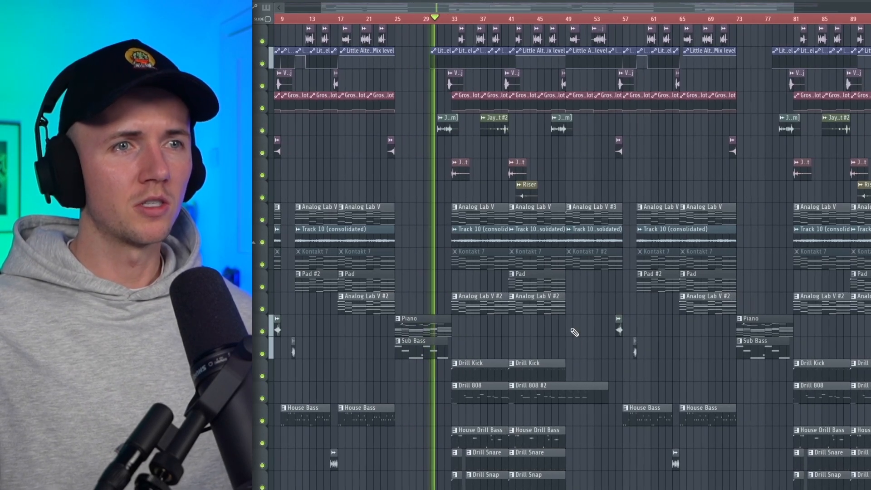